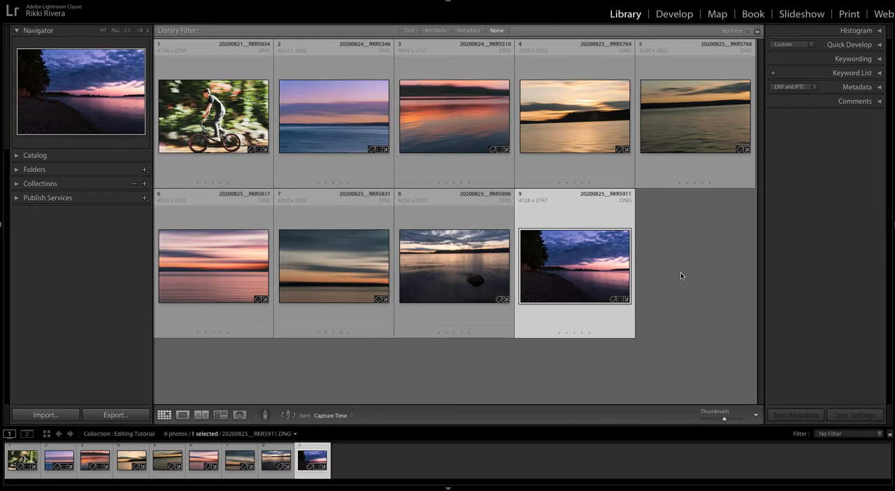
# - Open the cyclist photo 20200821__RKR5034.DNG in Develop and compare the edit with its unedited version
pyautogui.click(227, 116)
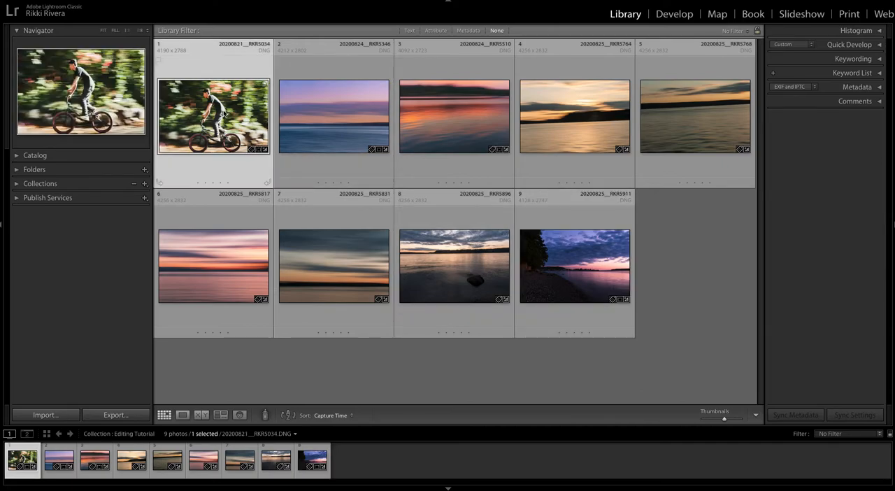
pyautogui.press('d')
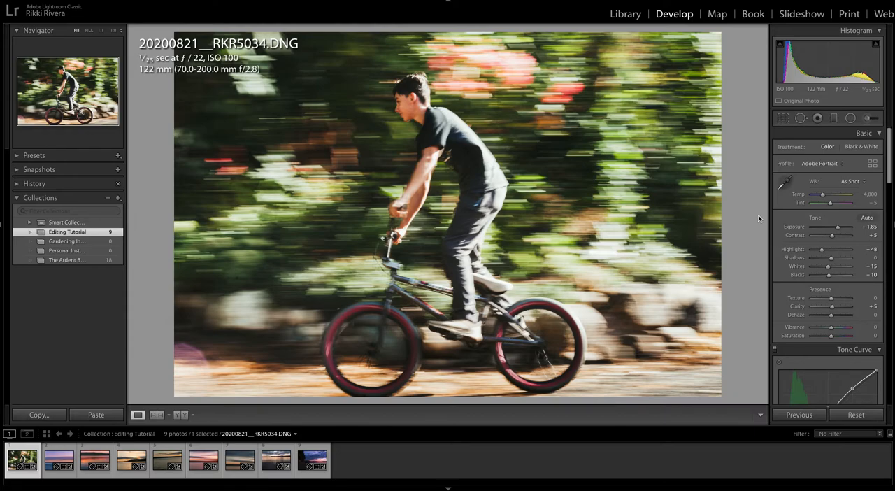
pyautogui.press('\\')
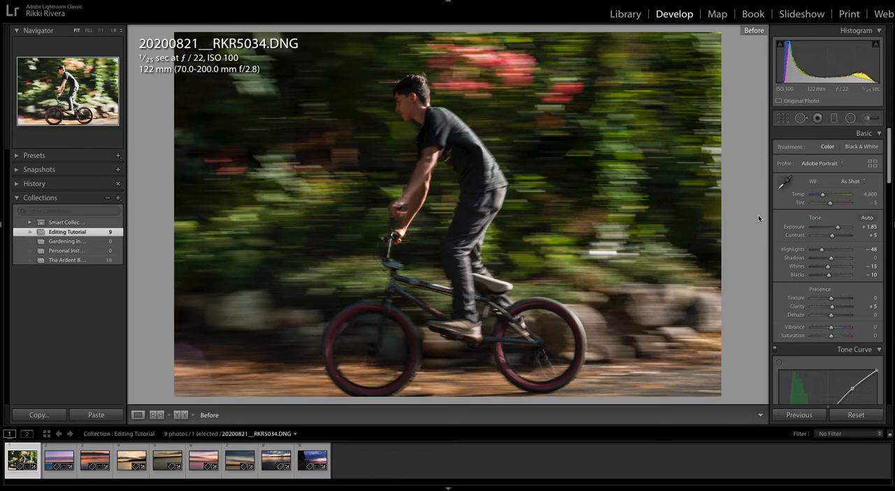
pyautogui.press('\\')
# - Switch the cyclist photo's tone curve to the RGB channel and review its tone curve, HSL/Color and Split Toning settings
pyautogui.scroll(-5, 839, 294)
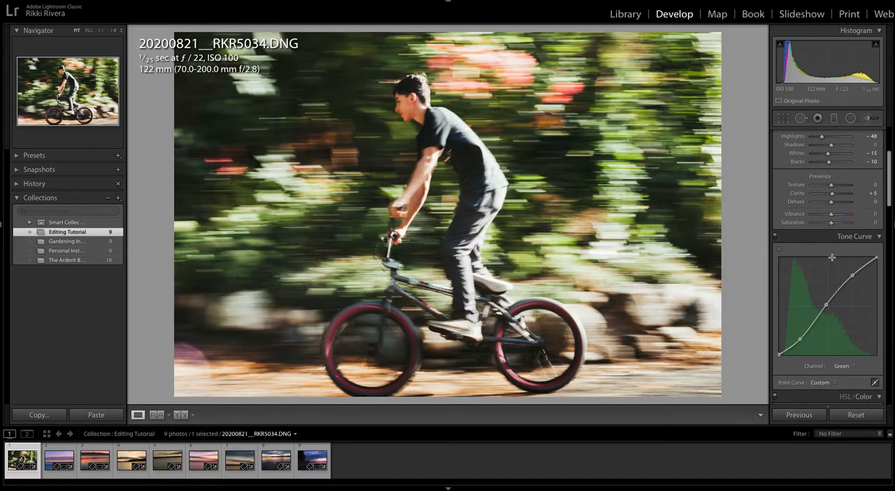
pyautogui.click(842, 313)
pyautogui.click(839, 296)
pyautogui.scroll(-4, 797, 294)
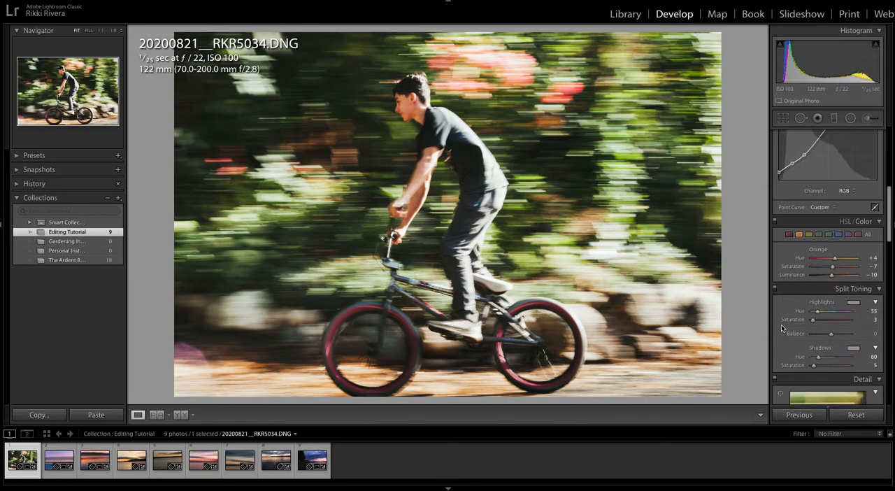
pyautogui.scroll(-1, 782, 328)
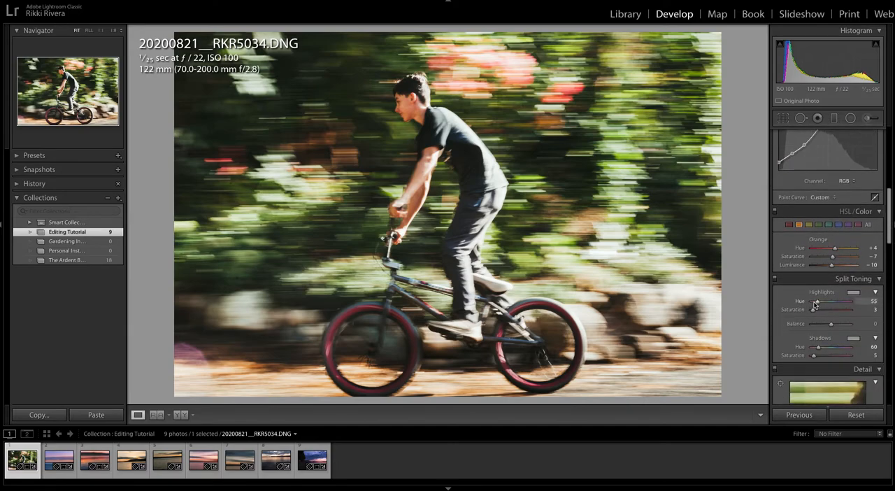
pyautogui.moveTo(818, 302); pyautogui.dragTo(846, 305)
pyautogui.scroll(8, 830, 166)
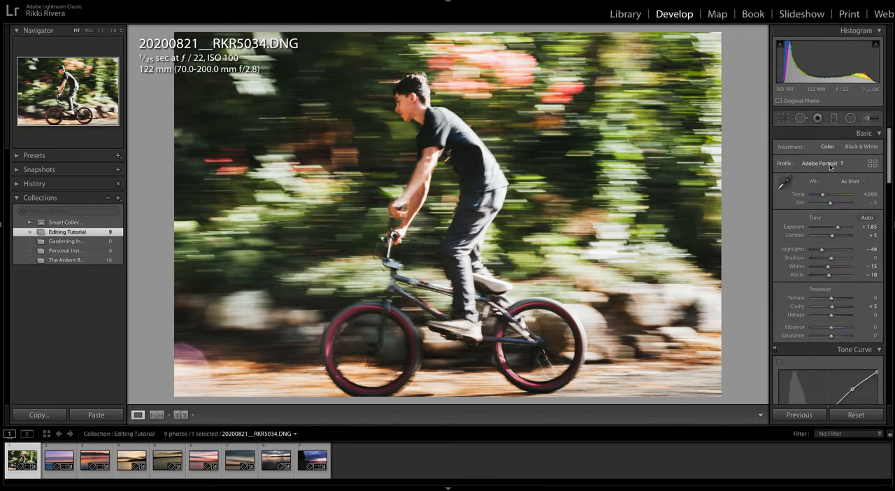
# - Try the Adobe Standard profile on the cyclist photo and zoom to 1:1 on the rider's face
pyautogui.click(832, 165)
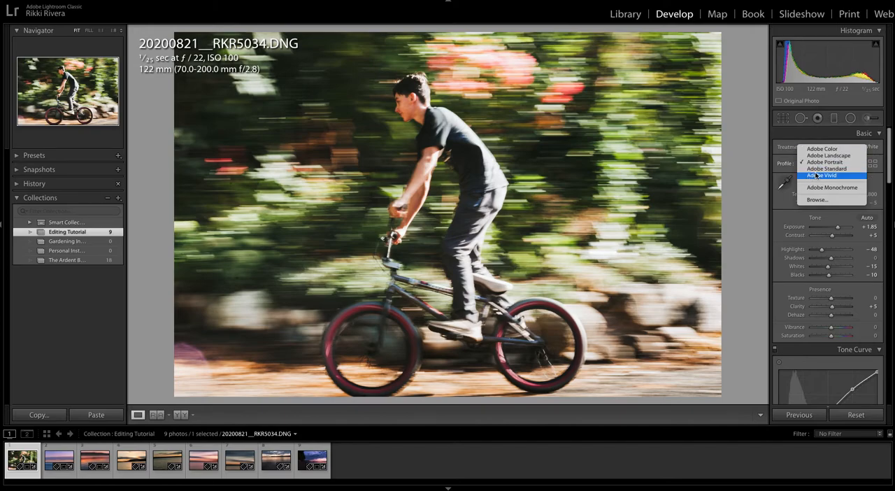
pyautogui.click(817, 169)
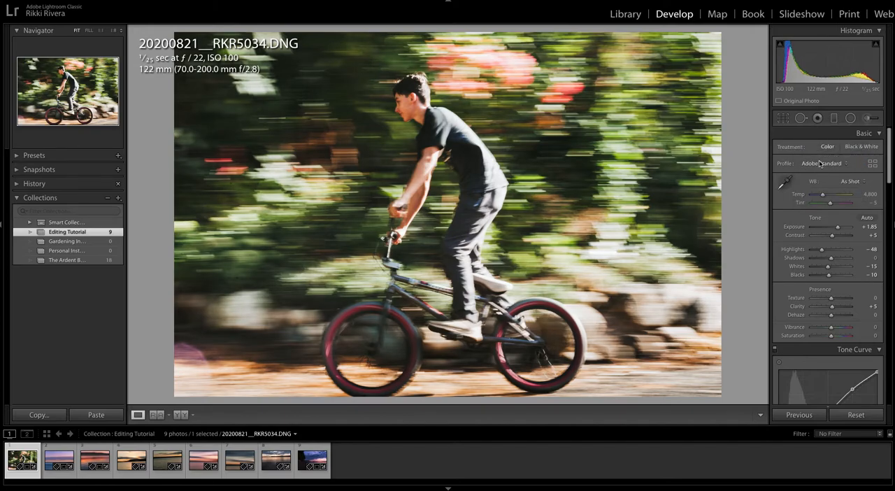
pyautogui.click(407, 108)
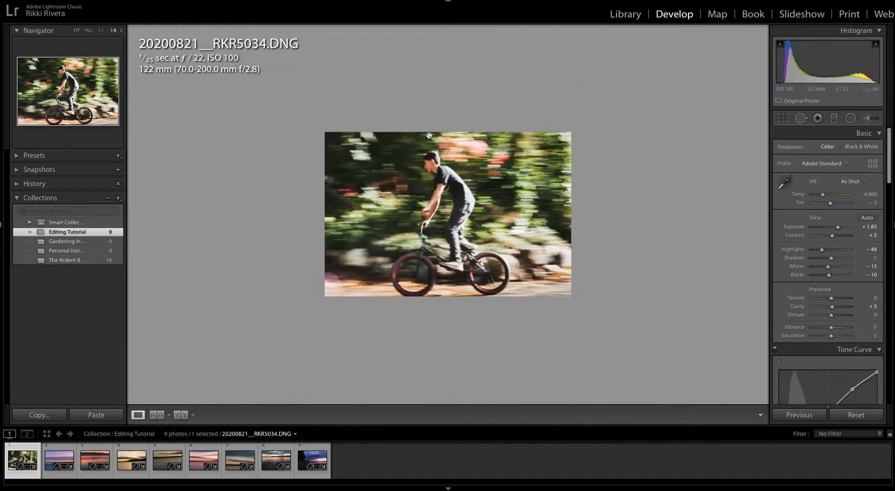
pyautogui.click(429, 137)
pyautogui.click(114, 31)
pyautogui.click(77, 30)
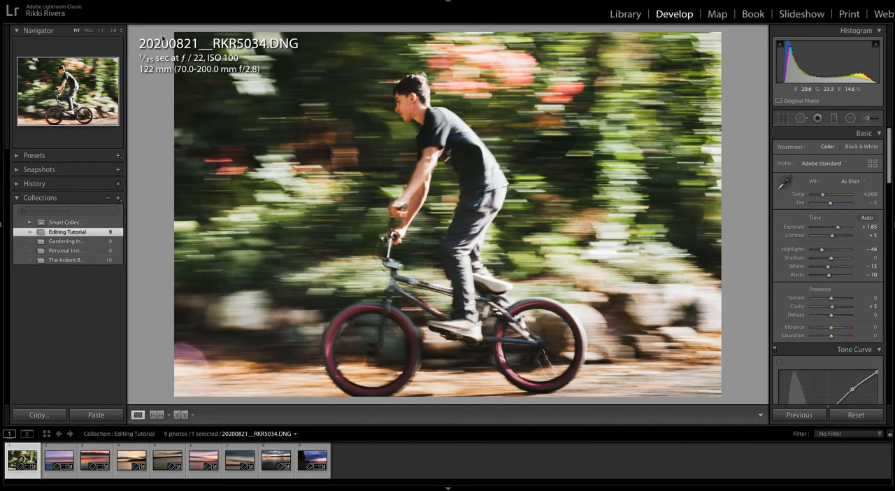
pyautogui.click(114, 31)
pyautogui.click(102, 31)
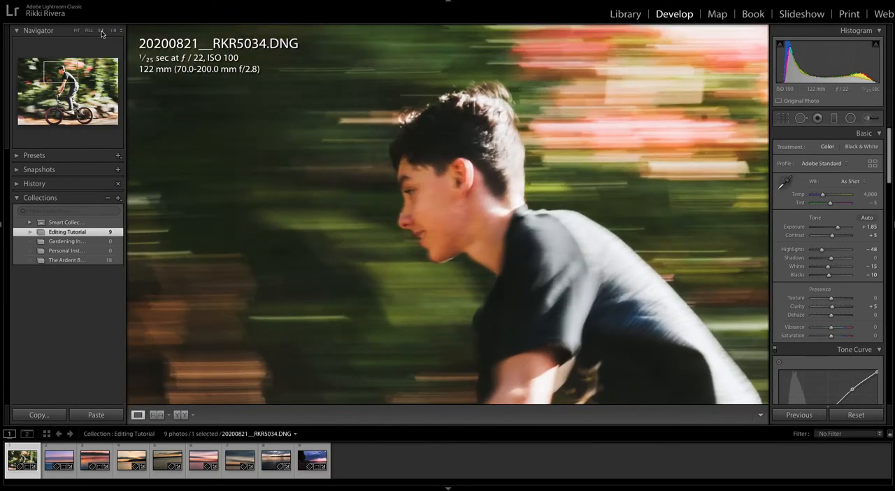
# - Compare the Adobe Color, Adobe Landscape and Adobe Portrait profiles on the rider's skin tones at 1:1 zoom
pyautogui.click(823, 163)
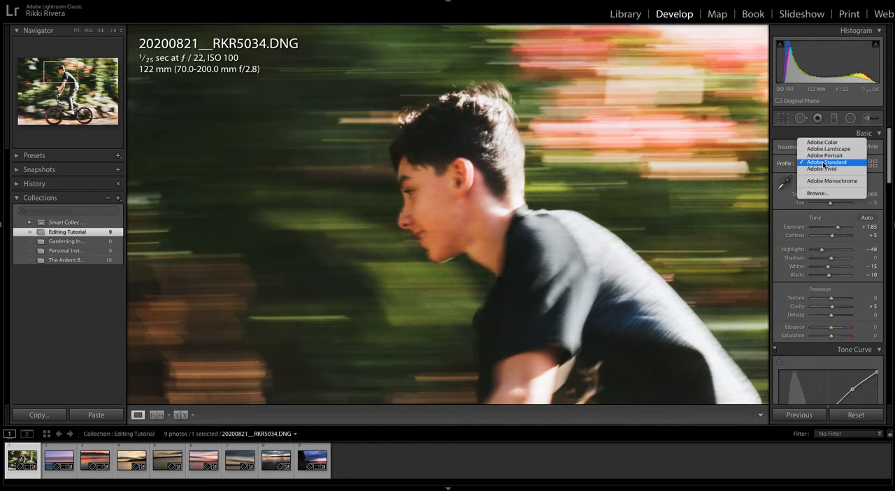
pyautogui.click(822, 142)
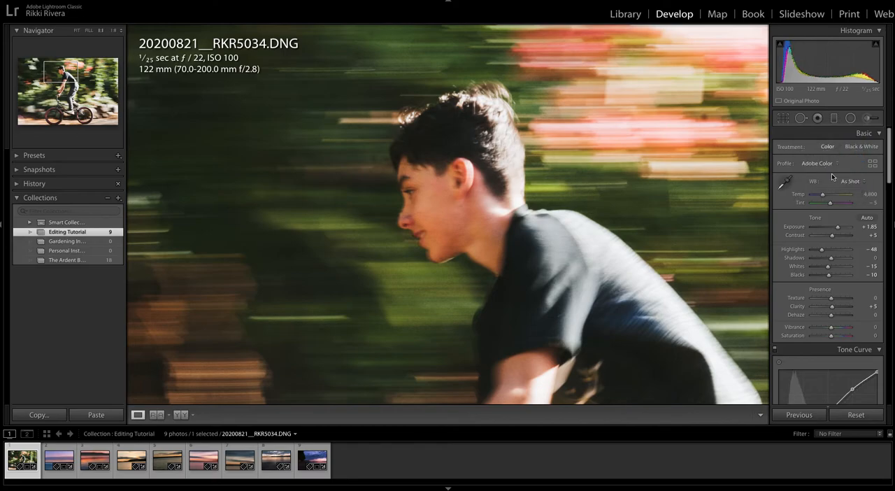
pyautogui.click(831, 168)
pyautogui.click(826, 170)
pyautogui.click(827, 165)
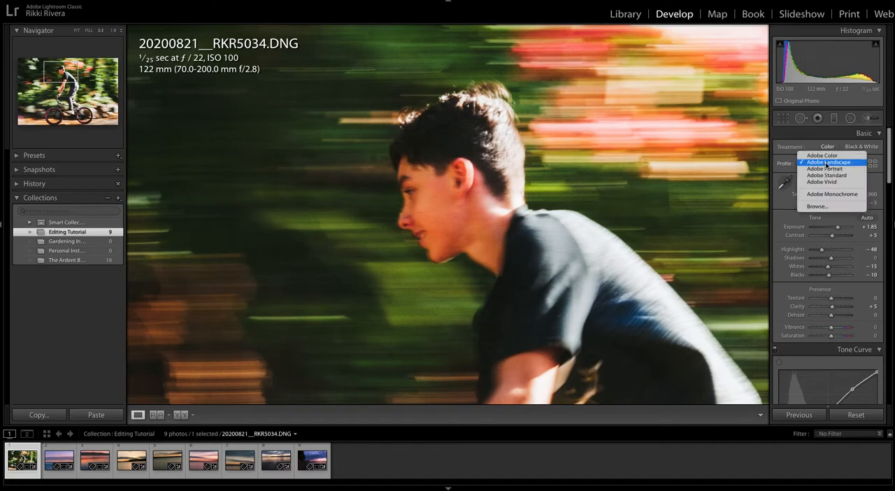
pyautogui.click(838, 172)
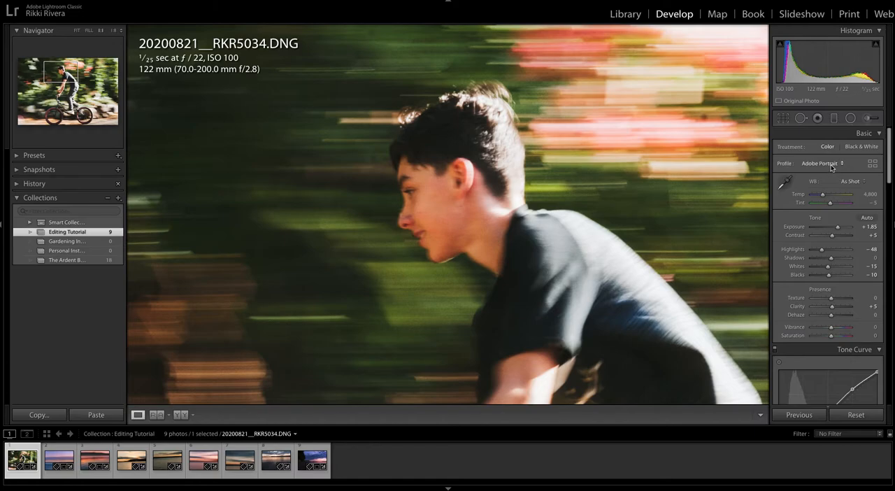
# - Try the Adobe Standard, Adobe Vivid and Adobe Monochrome profiles on the cyclist photo
pyautogui.click(832, 166)
pyautogui.click(830, 171)
pyautogui.click(827, 166)
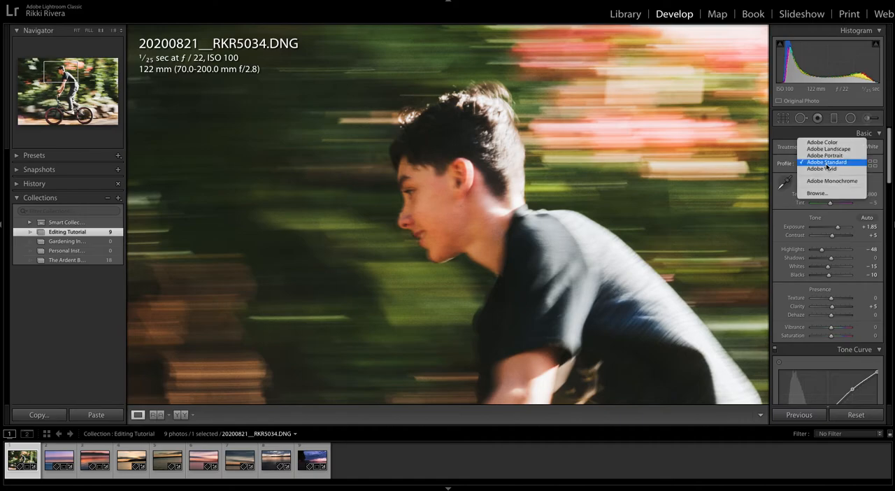
pyautogui.click(825, 169)
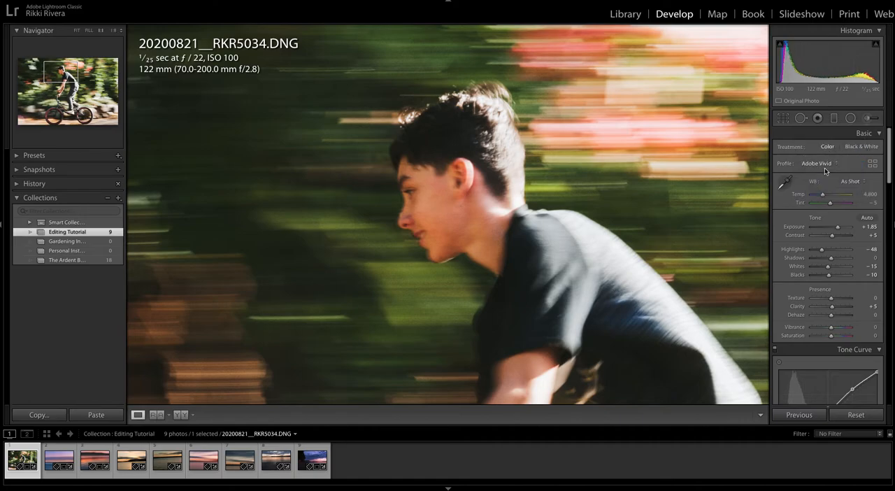
pyautogui.click(826, 170)
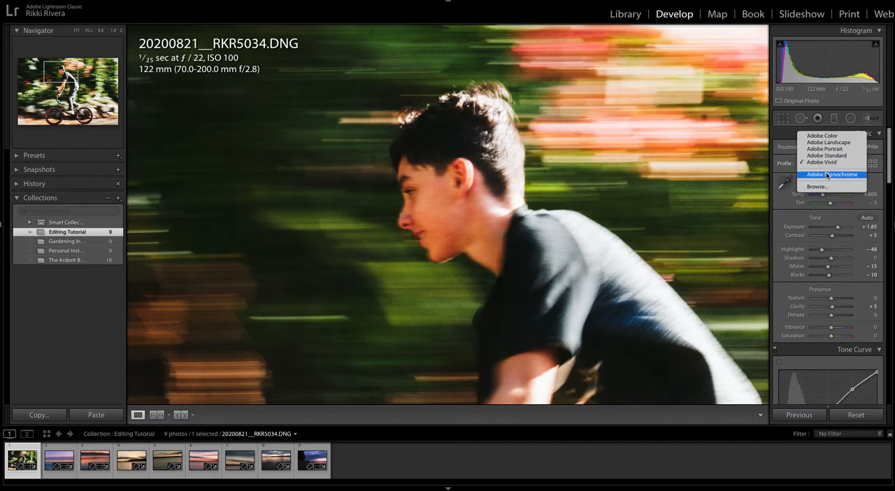
pyautogui.click(826, 174)
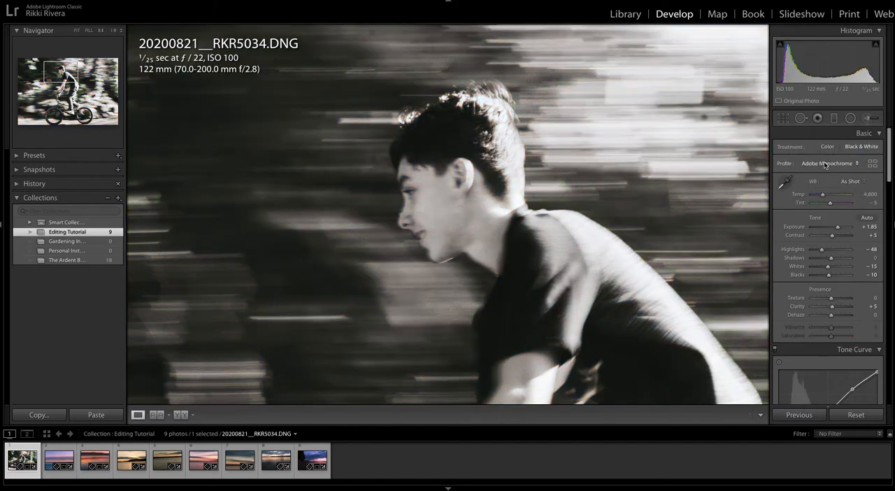
# - Set the profile back to Adobe Portrait and check the rider both in the full frame and at 1:1
pyautogui.click(826, 165)
pyautogui.click(820, 137)
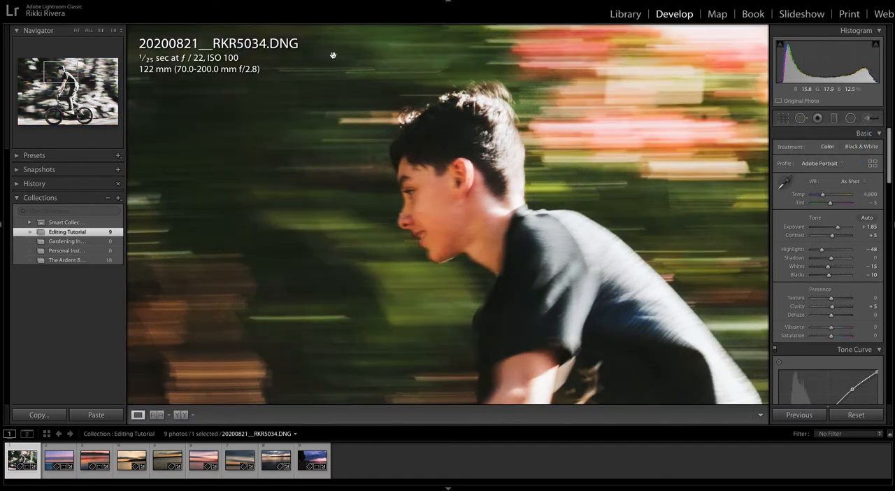
pyautogui.click(78, 31)
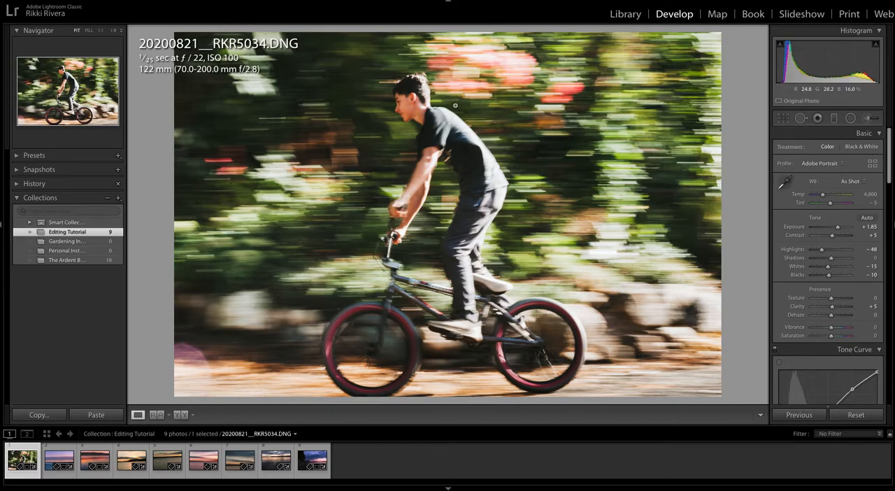
pyautogui.click(406, 99)
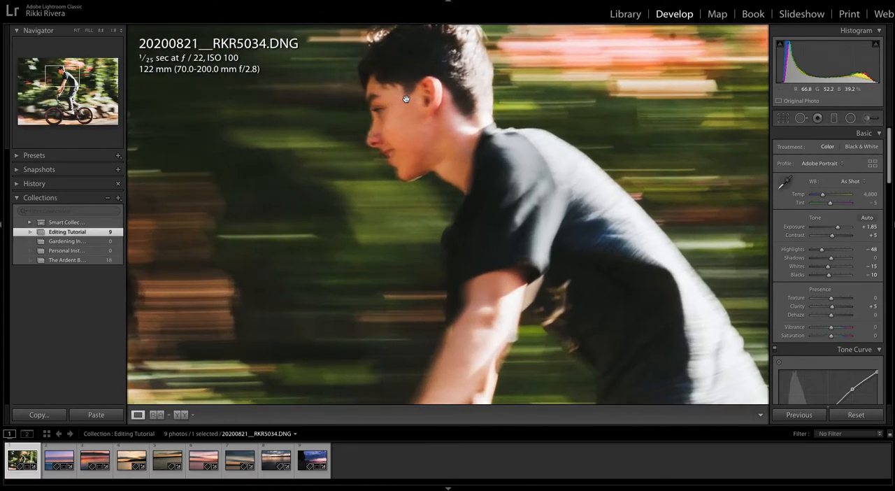
pyautogui.moveTo(412, 101); pyautogui.dragTo(439, 126)
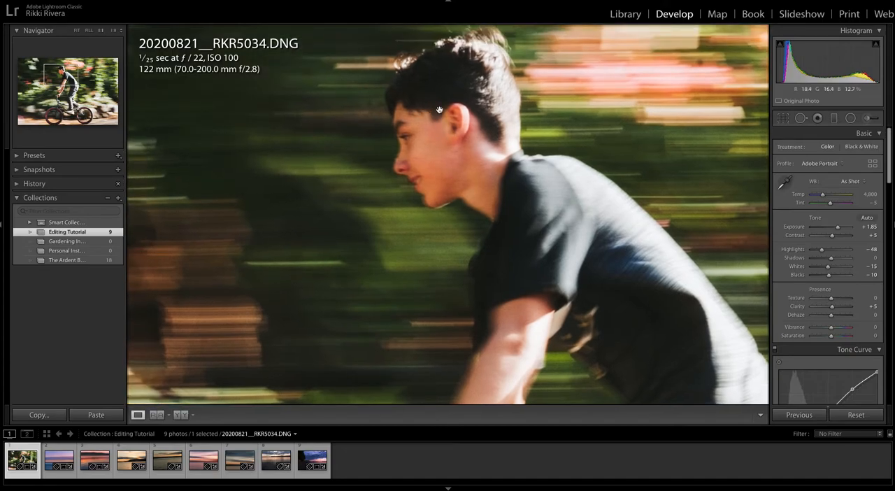
pyautogui.click(439, 111)
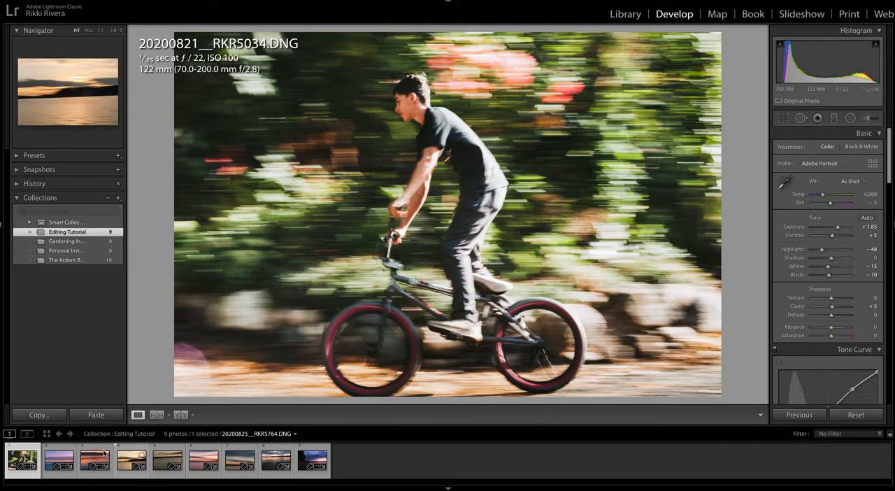
# - Open the seascape photo 20200824__RKR5346.DNG and compare the edit with its unedited version
pyautogui.click(59, 457)
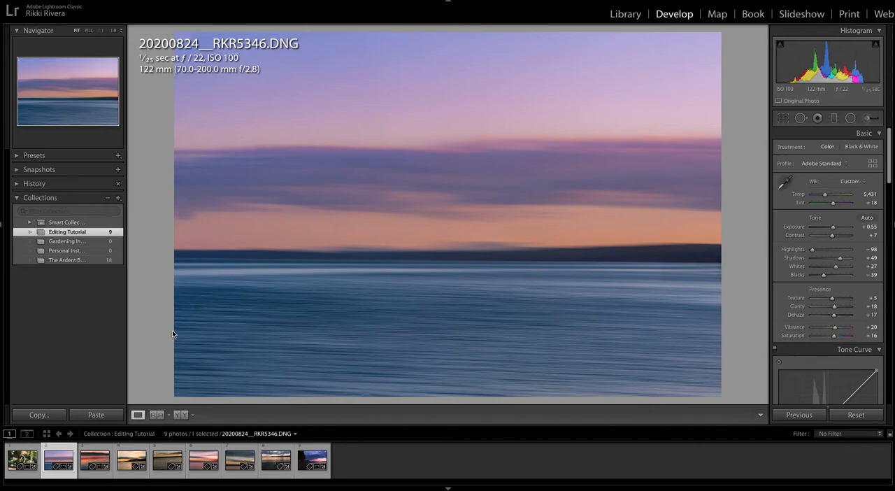
pyautogui.press('\\')
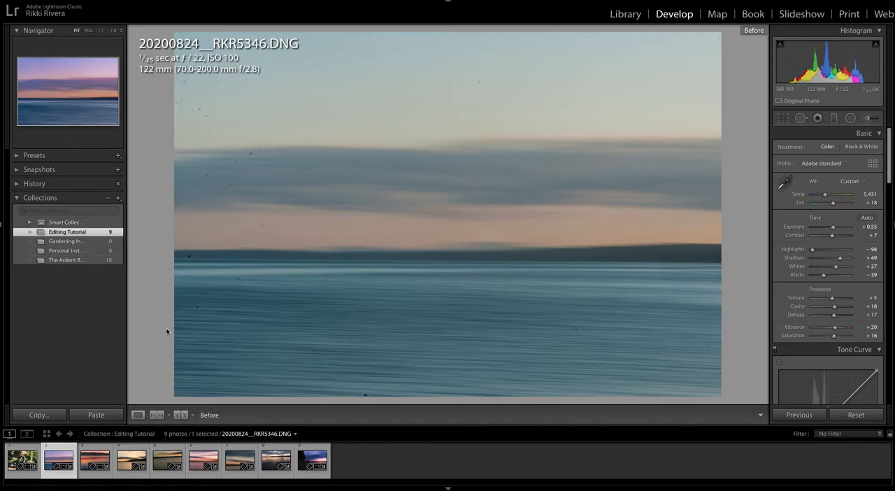
pyautogui.press('\\')
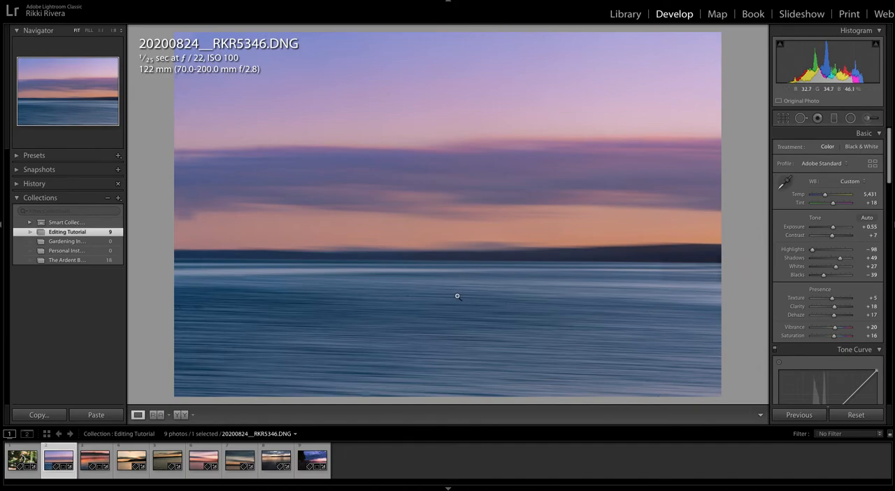
# - Examine the seascape's Red channel curve, then its parametric tone curve regions, HSL/Color and Split Toning settings
pyautogui.scroll(-5, 825, 279)
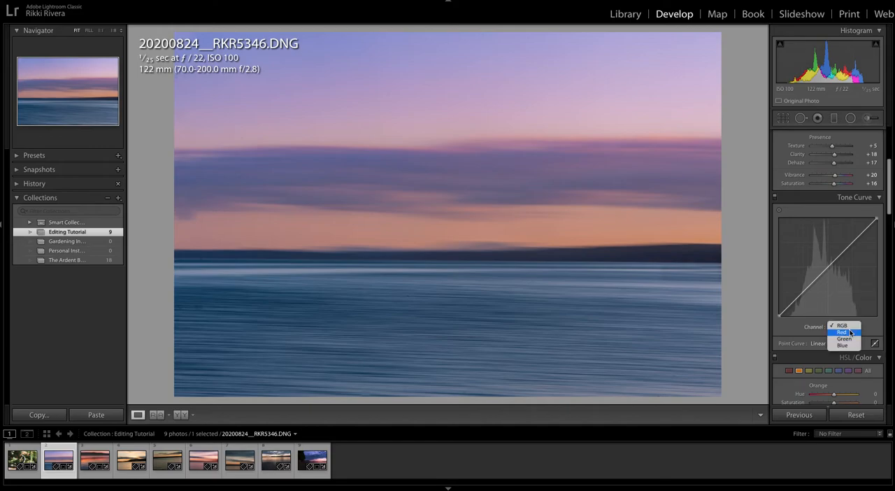
pyautogui.click(843, 332)
pyautogui.scroll(-2, 853, 328)
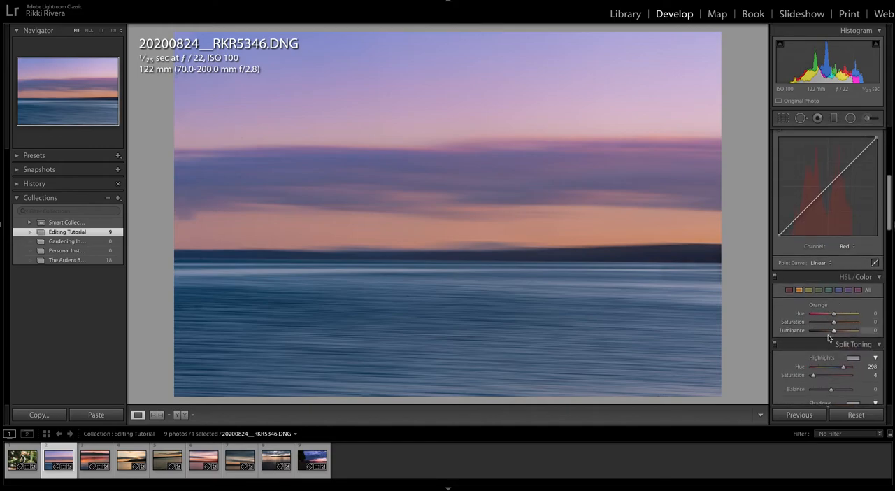
pyautogui.scroll(2, 832, 314)
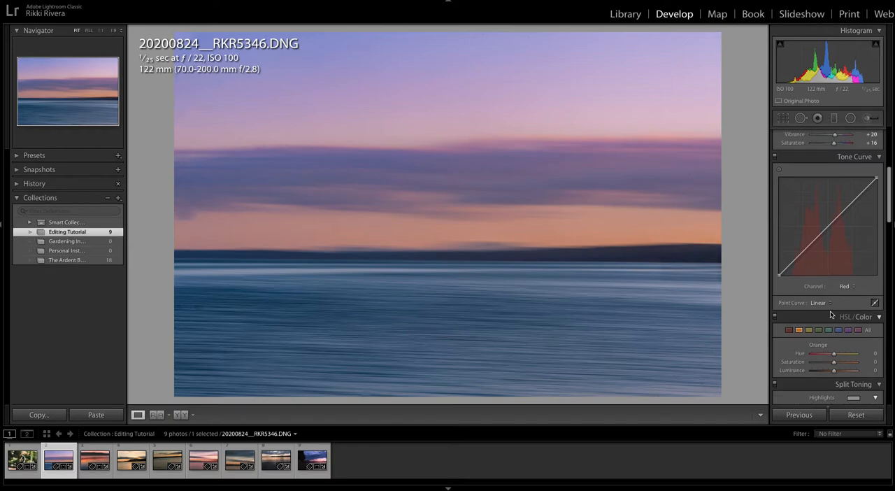
pyautogui.click(875, 303)
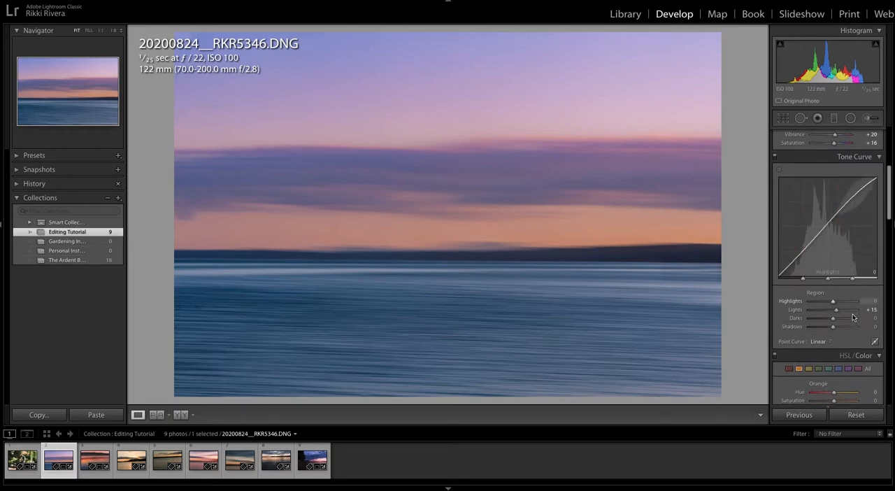
pyautogui.scroll(-3, 854, 335)
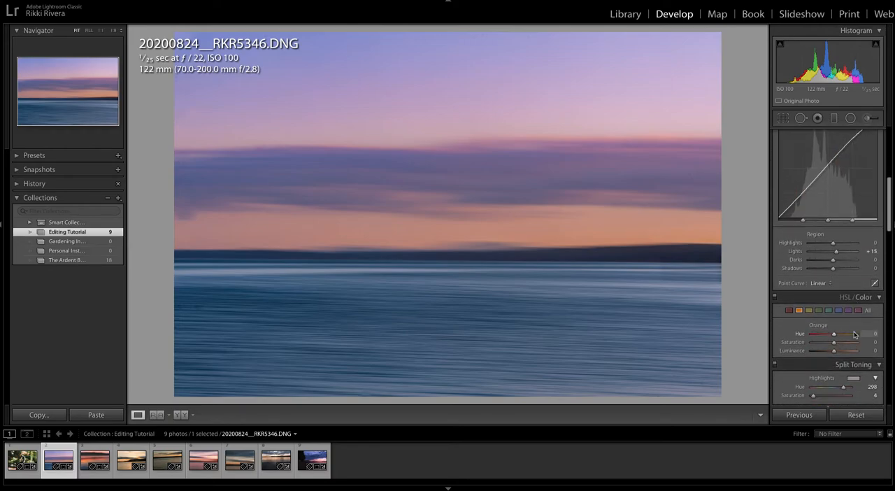
pyautogui.scroll(-2, 854, 335)
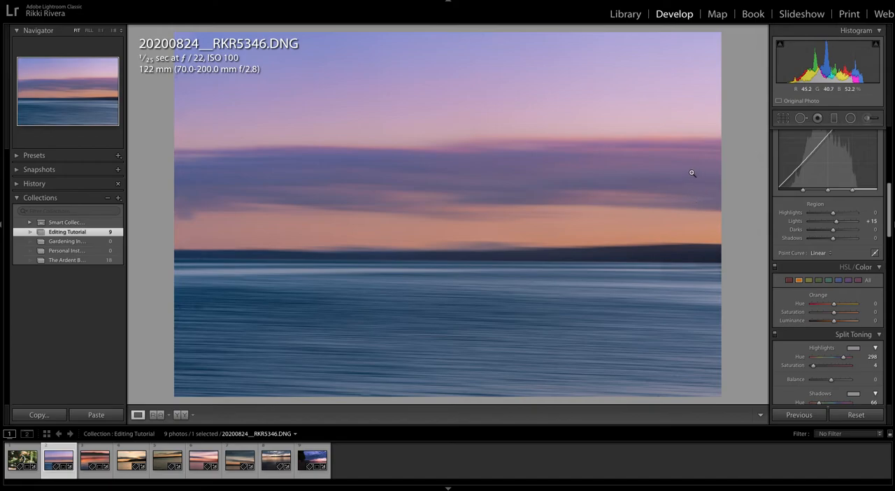
# - Clone out the dust spot near the right end of the seascape's purple cloud band with Spot Removal
pyautogui.click(801, 118)
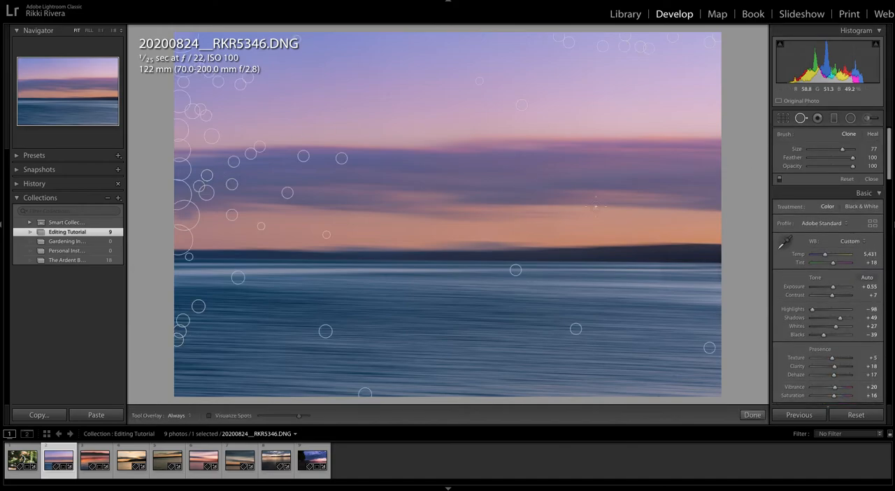
pyautogui.click(689, 173)
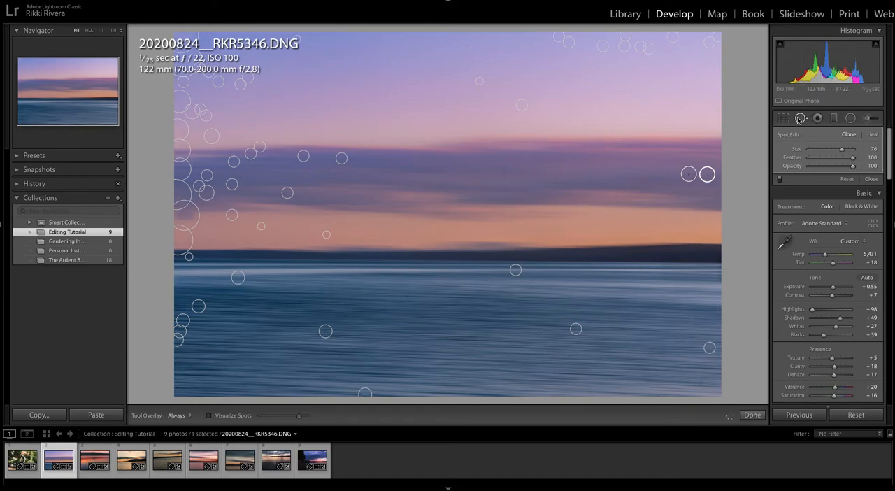
pyautogui.click(871, 179)
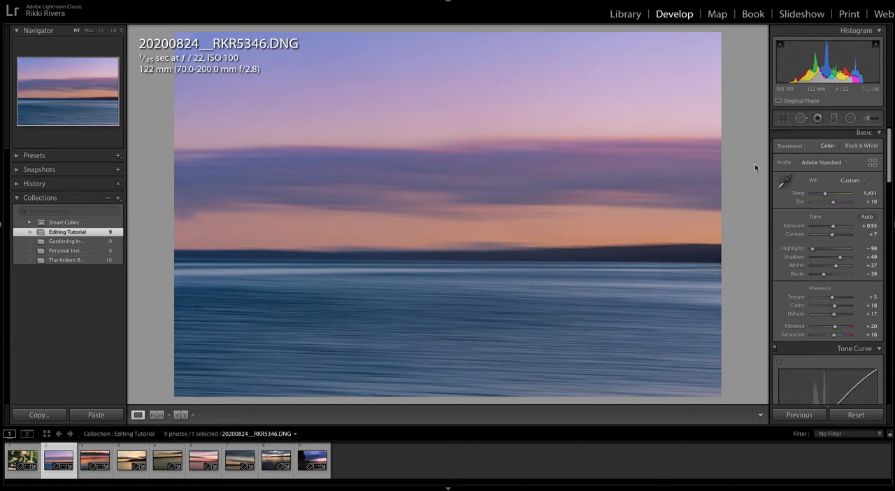
# - View the red sunset water photo 20200824__RKR5510.DNG alongside the cyclist photo 20200821__RKR5034.DNG, returning to the water photo
pyautogui.press('Right')
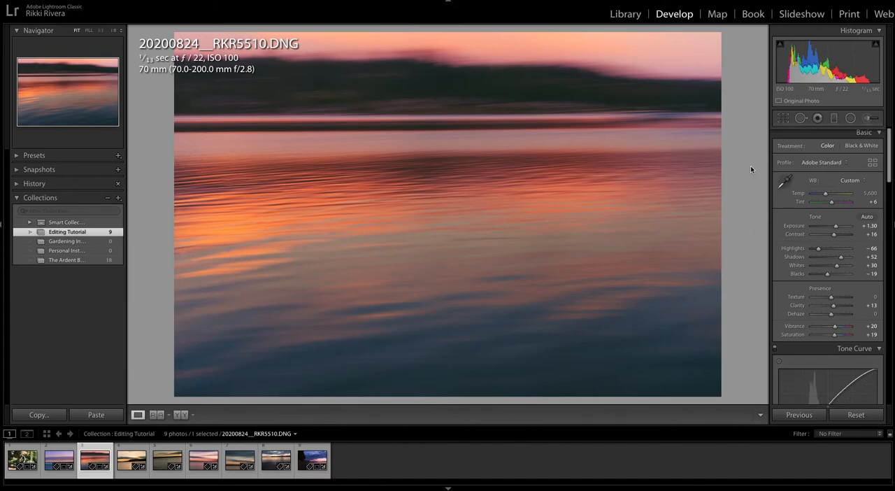
pyautogui.click(21, 459)
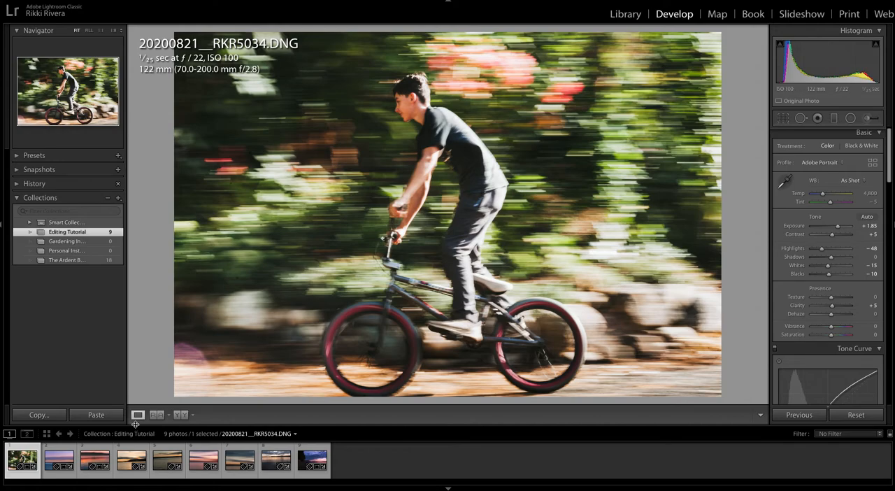
pyautogui.click(90, 458)
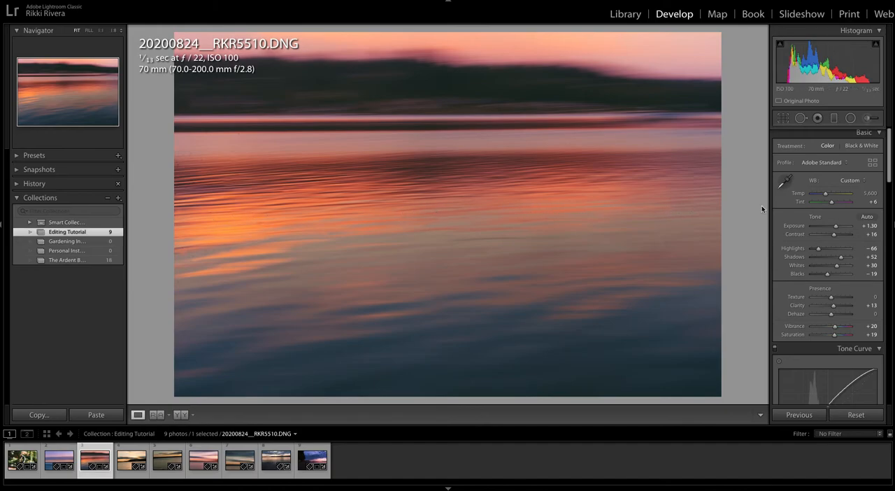
# - Open the golden sunset photo 20200825__RKR5764.DNG and compare the edit with its unedited version
pyautogui.press('Right')
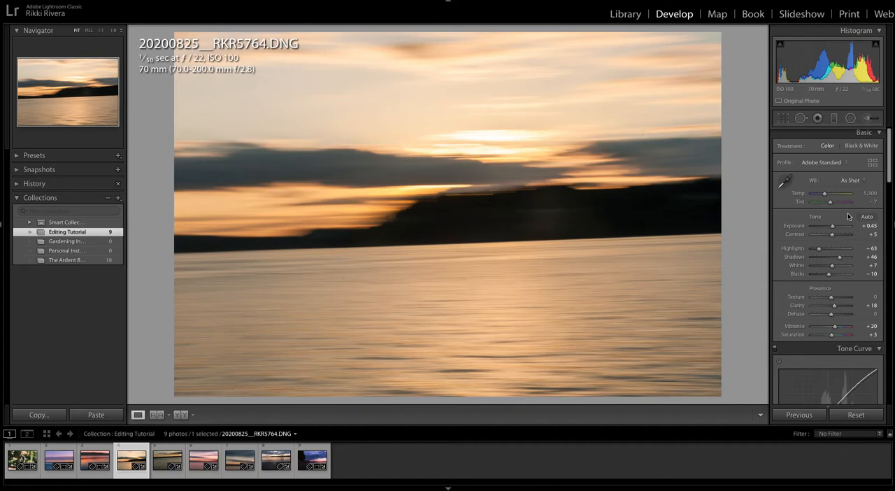
pyautogui.press('\\')
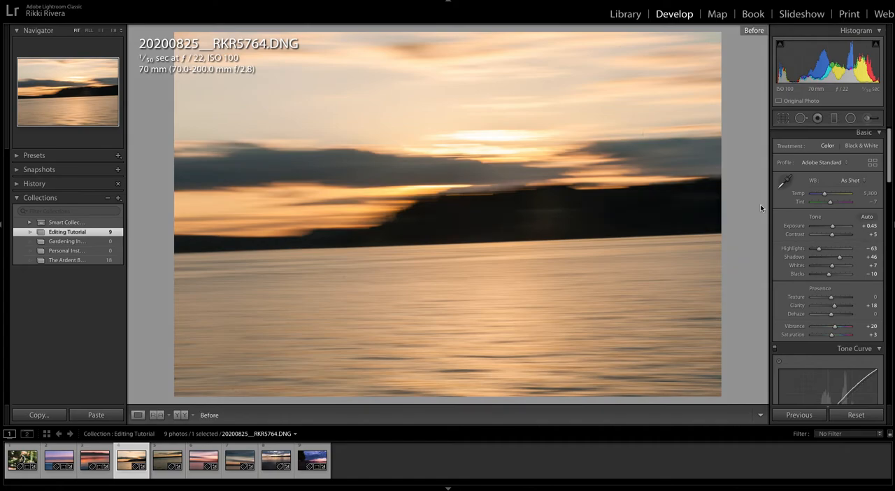
pyautogui.press('\\')
# - Straighten the tilted horizon with the Upright Level transform and check it against the Crop & Straighten grid
pyautogui.scroll(-1, 785, 212)
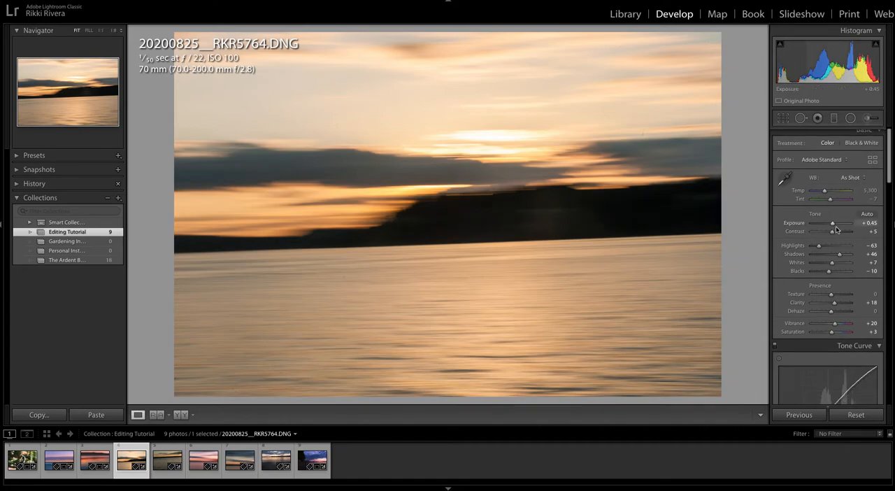
pyautogui.scroll(-15, 815, 182)
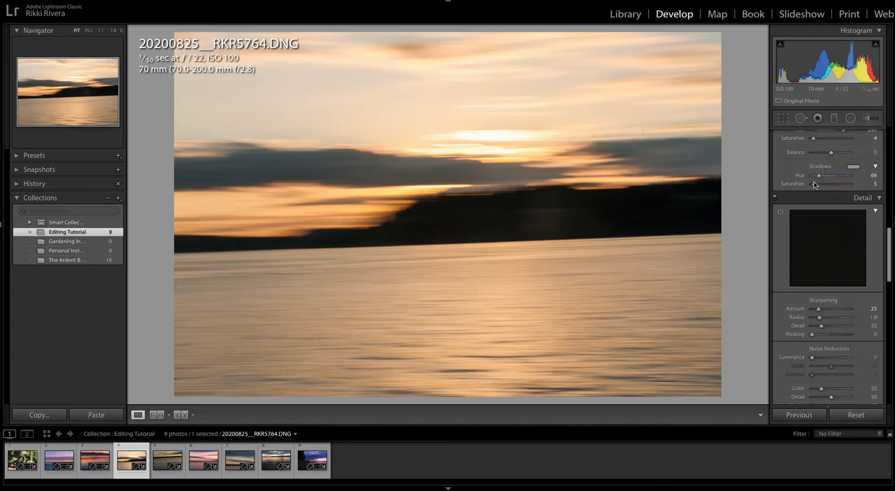
pyautogui.scroll(-6, 814, 209)
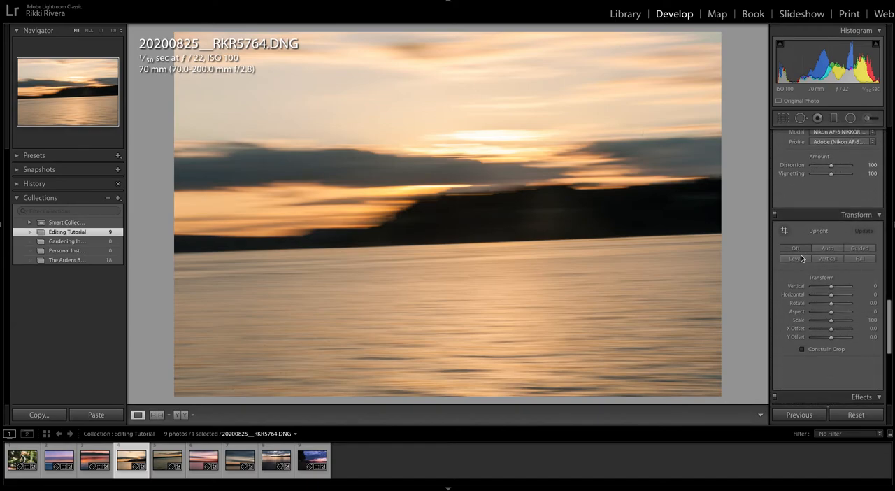
pyautogui.click(797, 259)
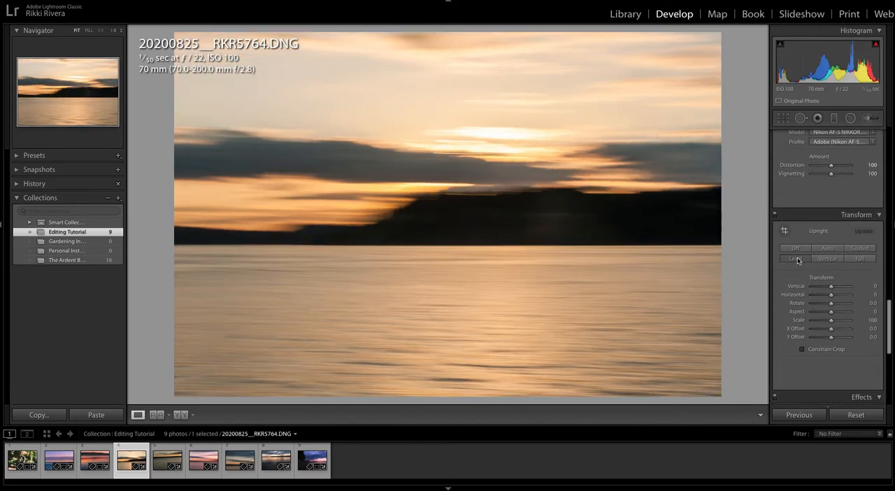
pyautogui.click(783, 119)
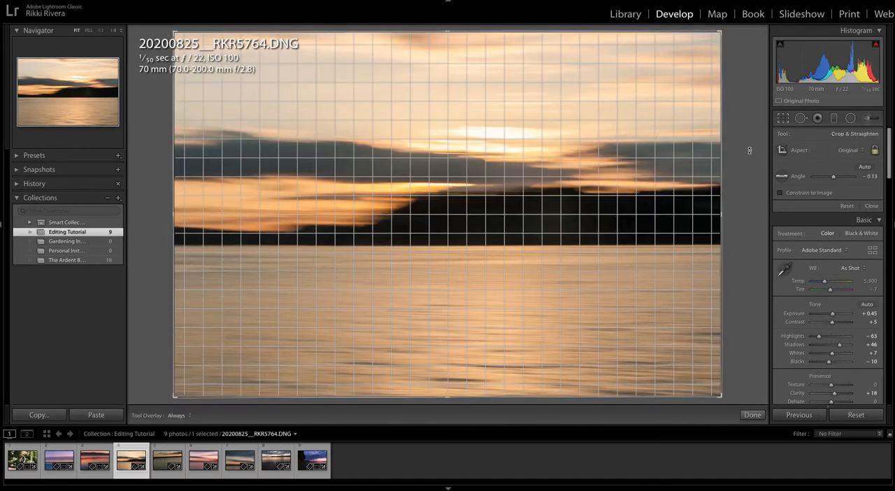
pyautogui.press('Return')
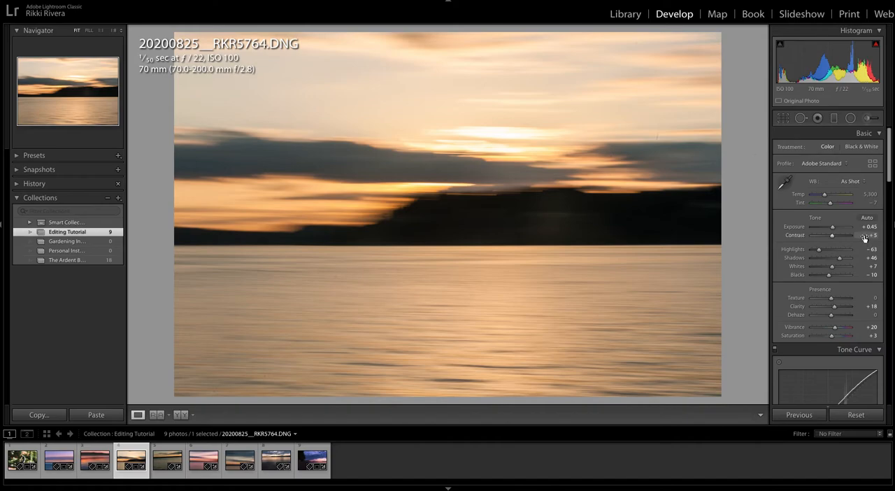
# - Switch the tone curve to the point curve and shape a slight RGB S-curve, with raised highlights and lowered shadows
pyautogui.scroll(-3, 864, 238)
pyautogui.scroll(-5, 837, 238)
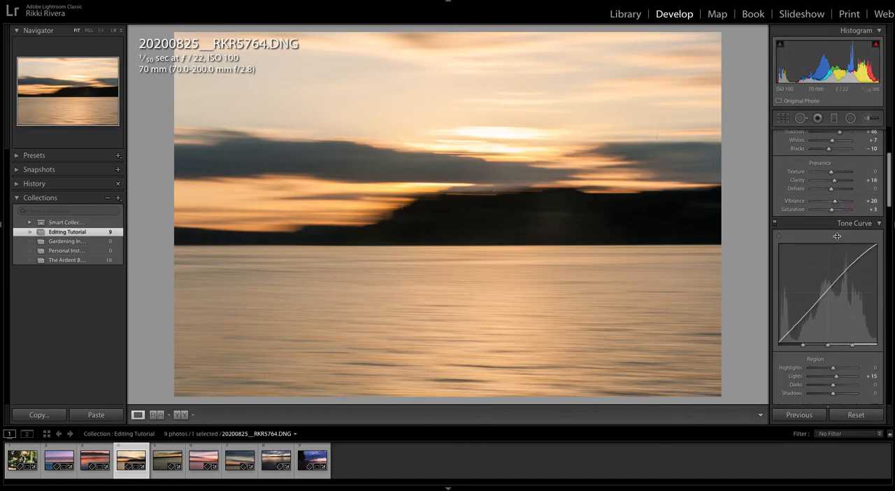
pyautogui.click(874, 291)
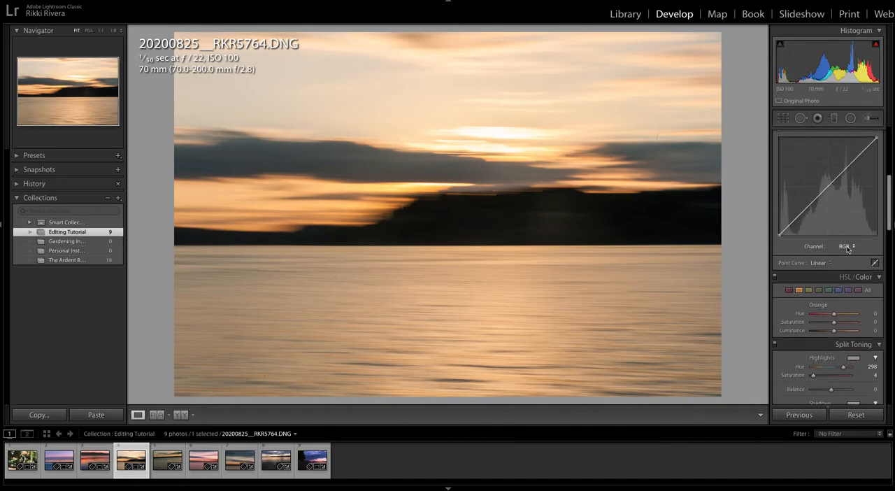
pyautogui.click(845, 246)
pyautogui.click(845, 244)
pyautogui.moveTo(853, 162); pyautogui.dragTo(852, 159)
pyautogui.moveTo(803, 210); pyautogui.dragTo(804, 213)
# - On the Red channel curve, raise the highlights slightly and lift the shadow point to about 28%
pyautogui.click(844, 246)
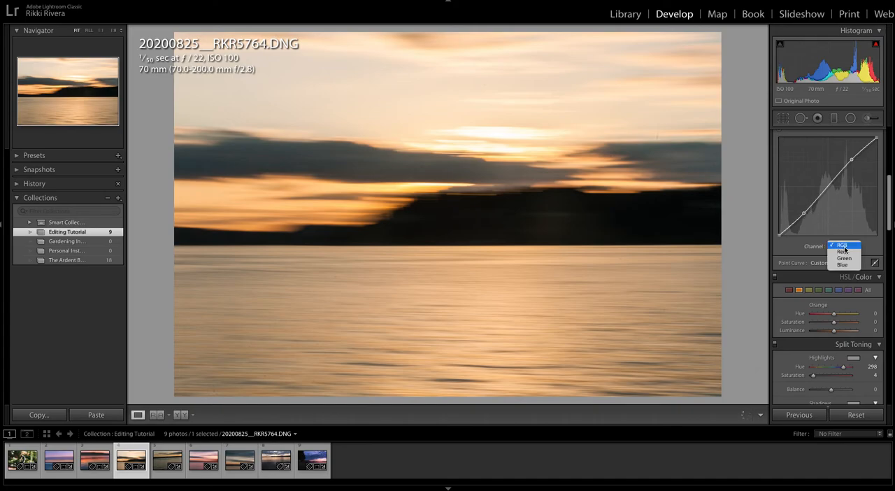
pyautogui.click(843, 252)
pyautogui.moveTo(851, 165); pyautogui.dragTo(849, 160)
pyautogui.moveTo(802, 210); pyautogui.dragTo(803, 209)
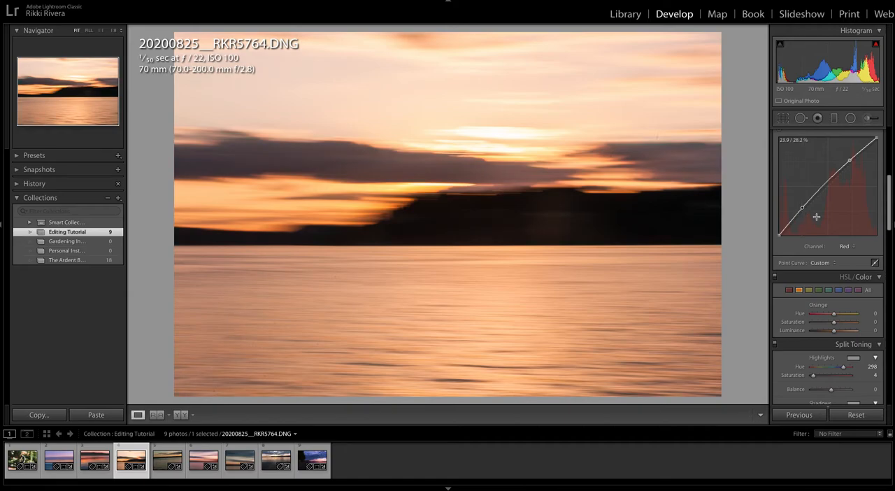
# - On the Green channel curve, pull the shadows down slightly and settle the highlight point at about 78%
pyautogui.click(847, 247)
pyautogui.click(845, 251)
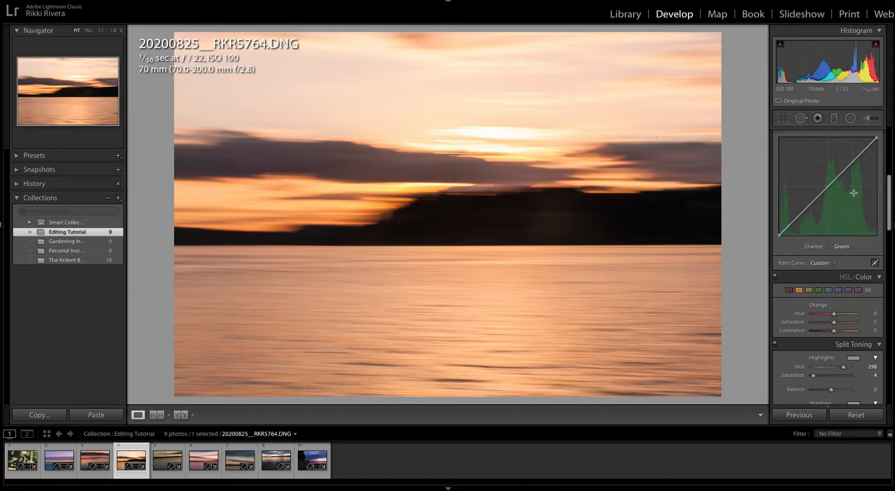
pyautogui.moveTo(855, 162); pyautogui.dragTo(851, 159)
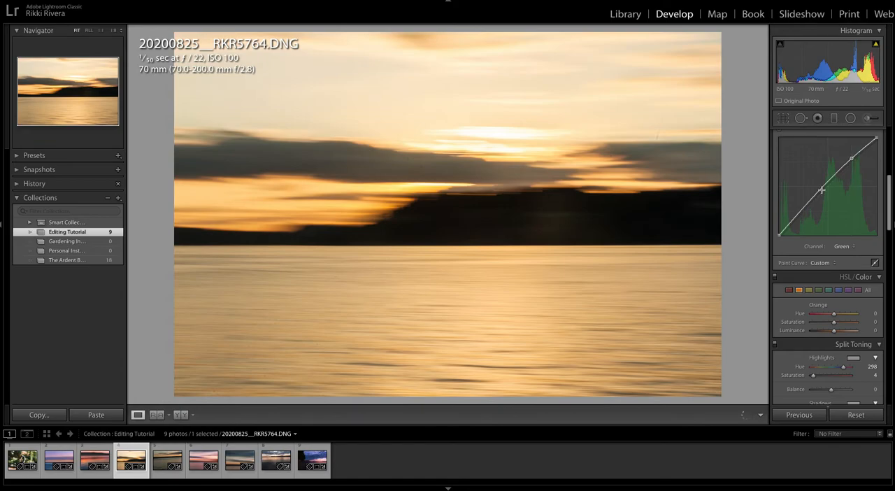
pyautogui.moveTo(802, 207); pyautogui.dragTo(804, 211)
pyautogui.moveTo(852, 159); pyautogui.dragTo(854, 159)
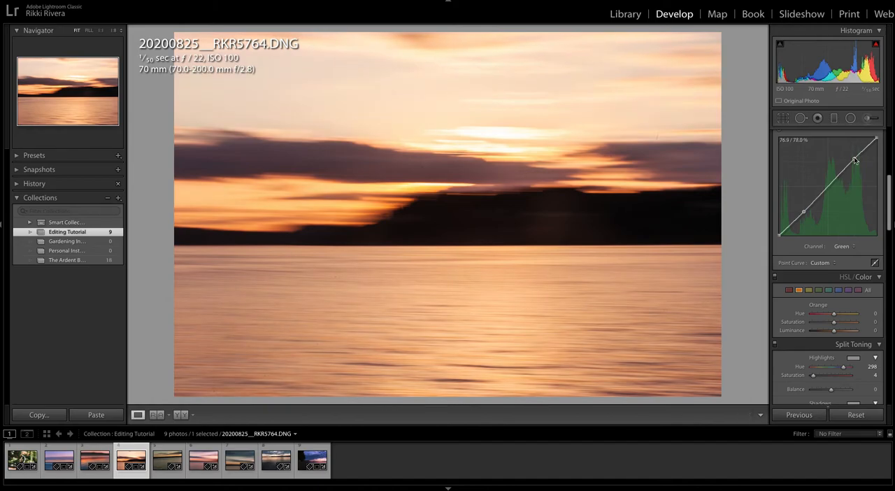
# - On the Blue channel curve, lift the shadows and black point slightly and place the highlight point at about 77.6%
pyautogui.click(845, 246)
pyautogui.click(843, 254)
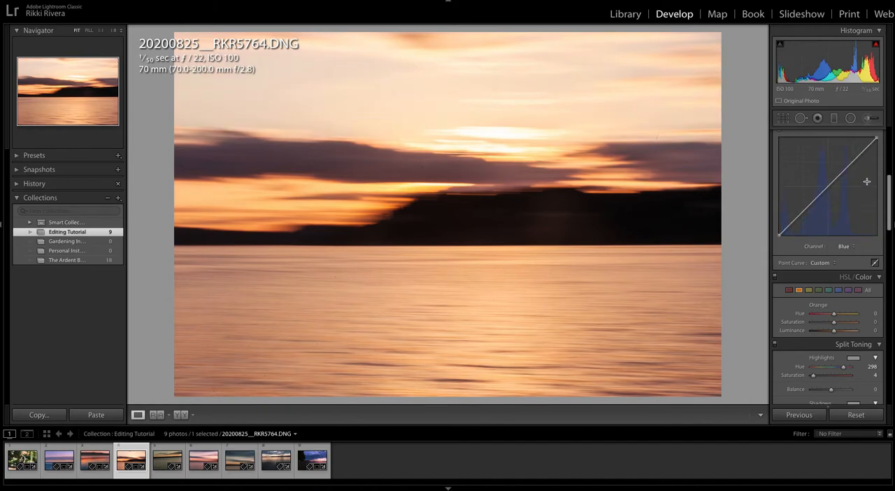
pyautogui.moveTo(853, 159); pyautogui.dragTo(852, 159)
pyautogui.moveTo(803, 211); pyautogui.dragTo(803, 208)
pyautogui.moveTo(778, 235); pyautogui.dragTo(779, 235)
pyautogui.scroll(-1, 861, 146)
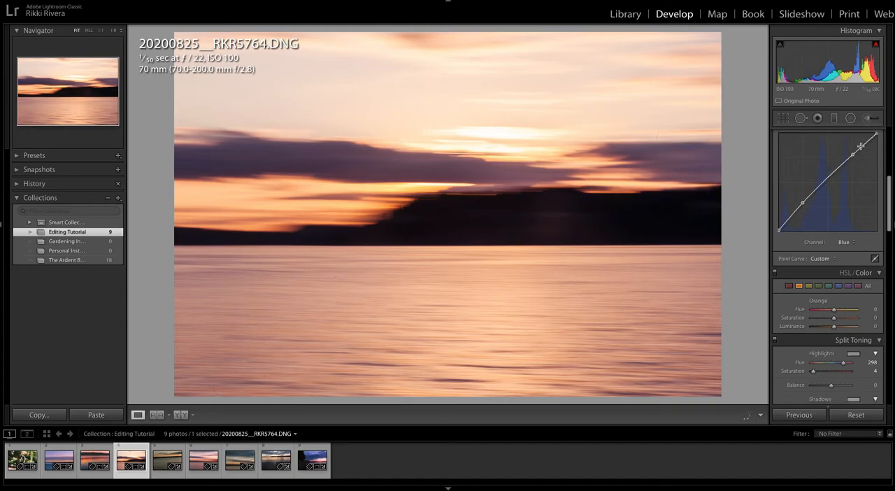
pyautogui.moveTo(853, 154); pyautogui.dragTo(857, 159)
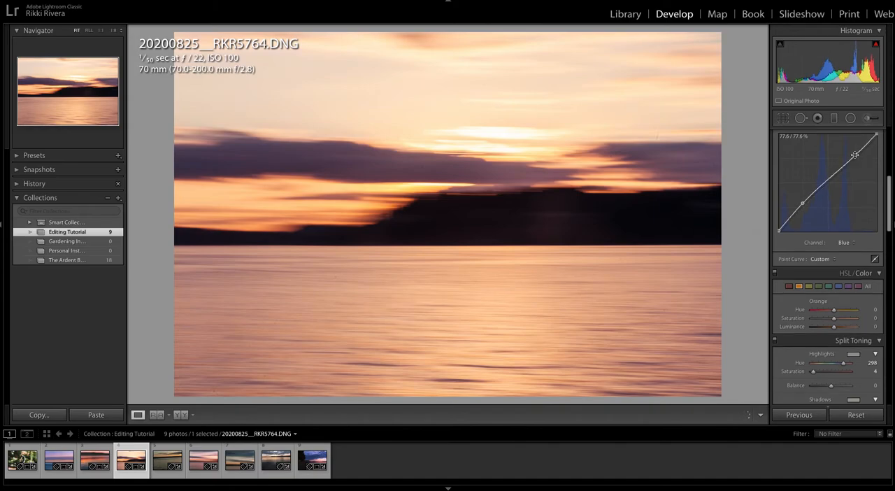
pyautogui.scroll(-1, 855, 157)
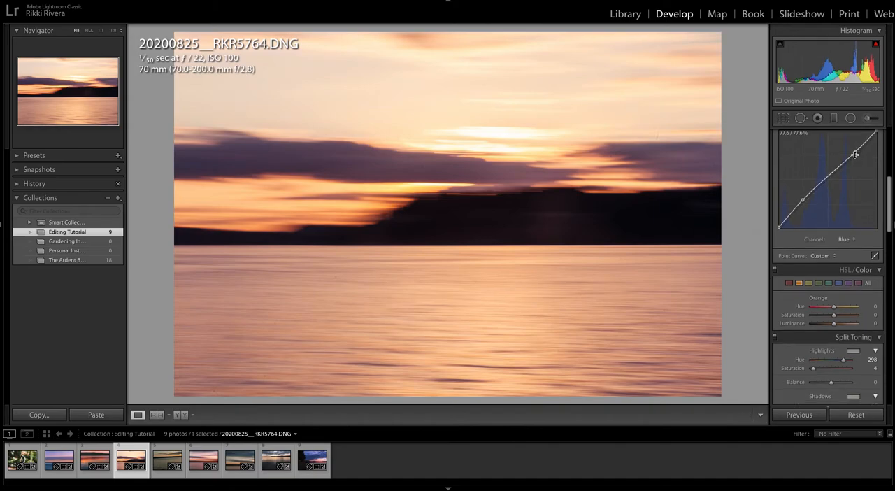
# - Clone out the dust spots in the sky above the right cloud and inside both dark clouds, adjusting the left cloud's source
pyautogui.click(800, 117)
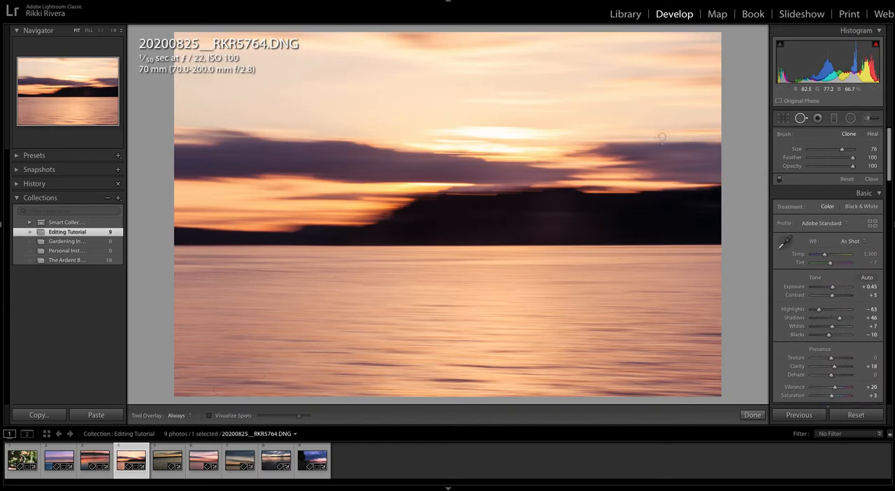
pyautogui.click(656, 136)
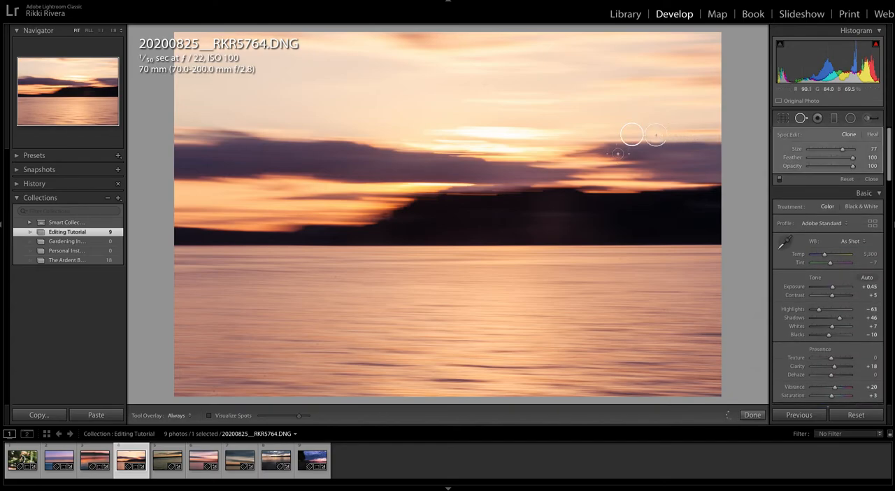
pyautogui.click(421, 166)
pyautogui.moveTo(409, 165); pyautogui.dragTo(406, 158)
pyautogui.click(671, 157)
pyautogui.click(610, 156)
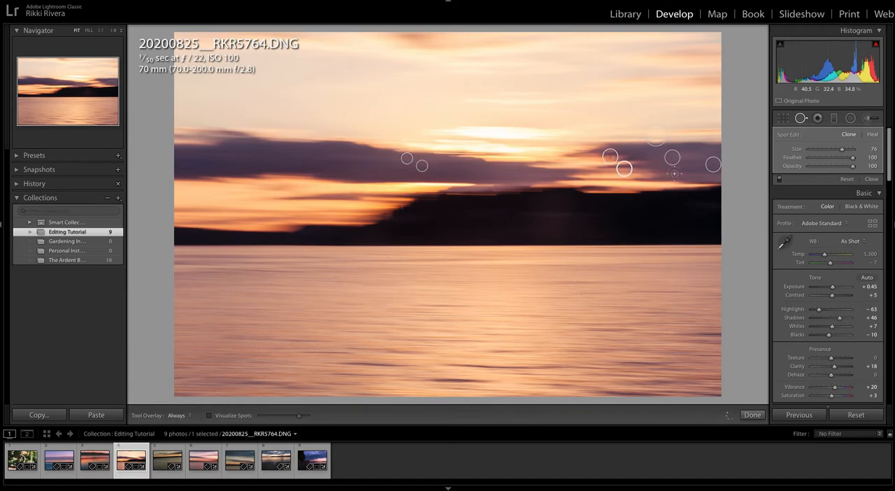
pyautogui.press('q')
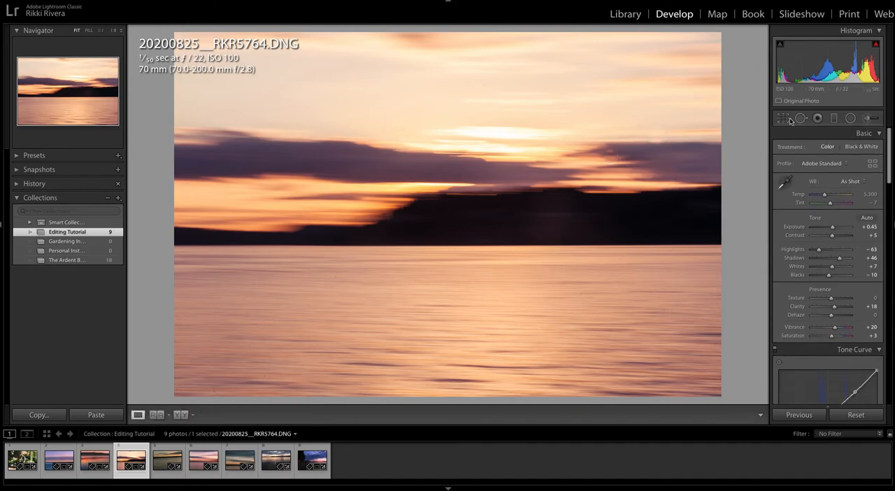
# - Inspect the cloned area at the right cloud's tip at 1:1 and move its clone source just beside the spot
pyautogui.click(615, 151)
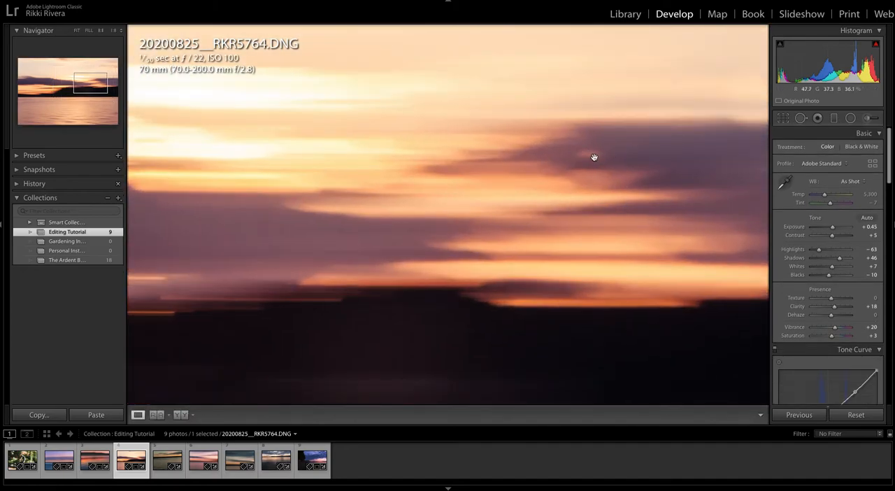
pyautogui.click(594, 157)
pyautogui.click(801, 118)
pyautogui.moveTo(608, 152)
pyautogui.mouseDown()
pyautogui.moveTo(627, 168)
pyautogui.moveTo(609, 142)
pyautogui.moveTo(621, 152)
pyautogui.moveTo(601, 158)
pyautogui.mouseUp()
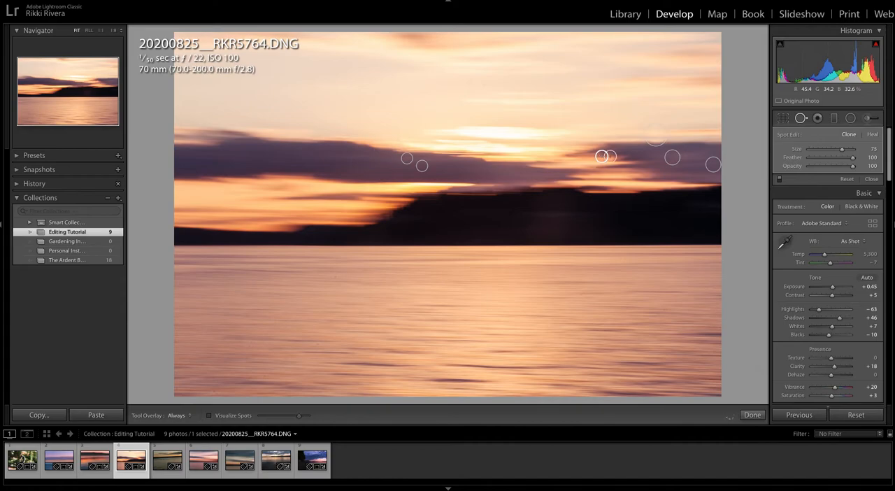
pyautogui.press('q')
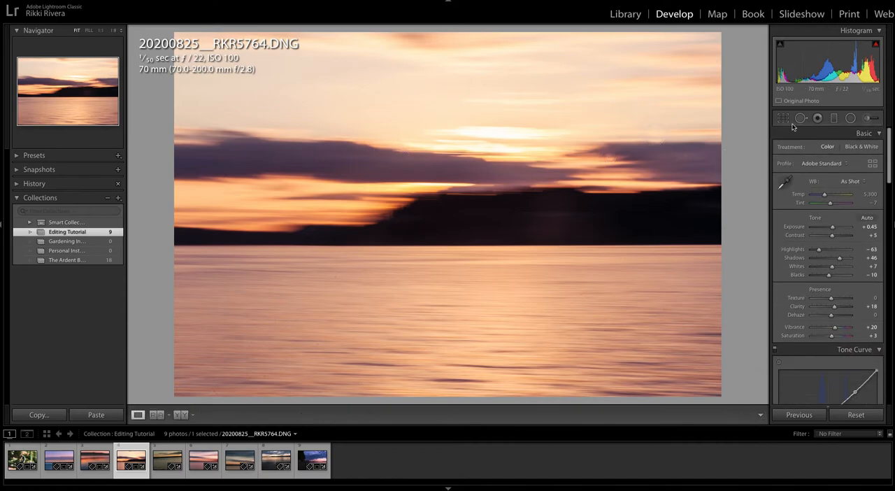
# - Recheck the clone spot at the right cloud's tip, and show the photo's unedited version for comparison
pyautogui.press('q')
pyautogui.click(611, 154)
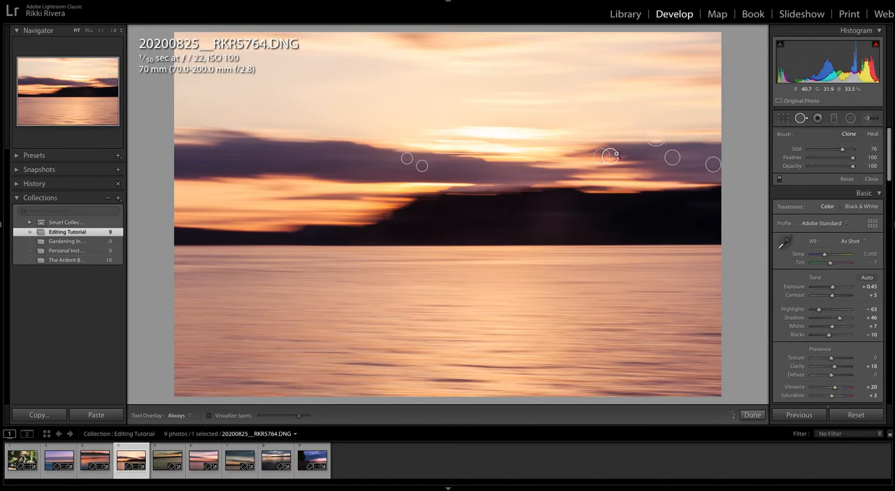
pyautogui.press('q')
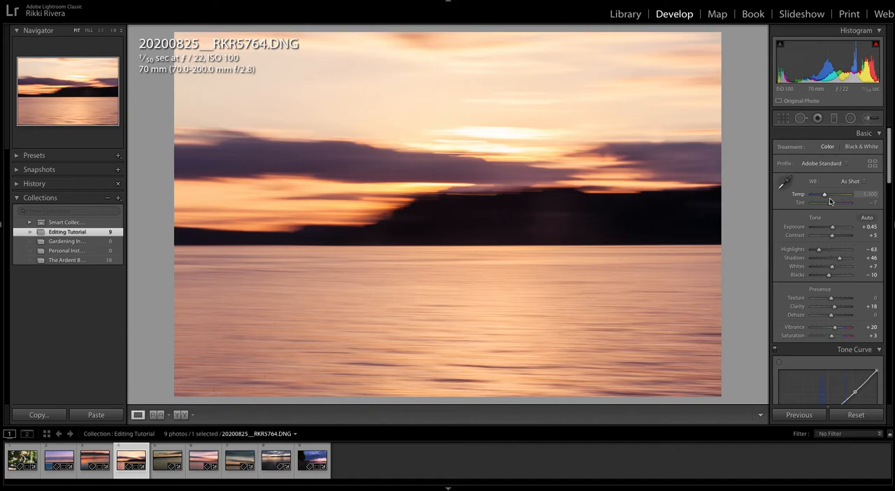
pyautogui.press('\\')
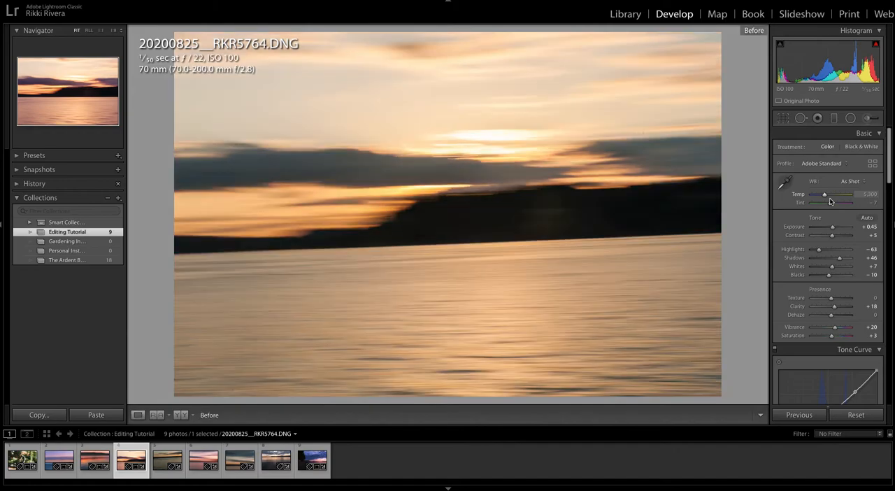
# - Return to the edited view, open the next photo, 20200825__RKR5768.DNG, and level its tilted horizon
pyautogui.press('\\')
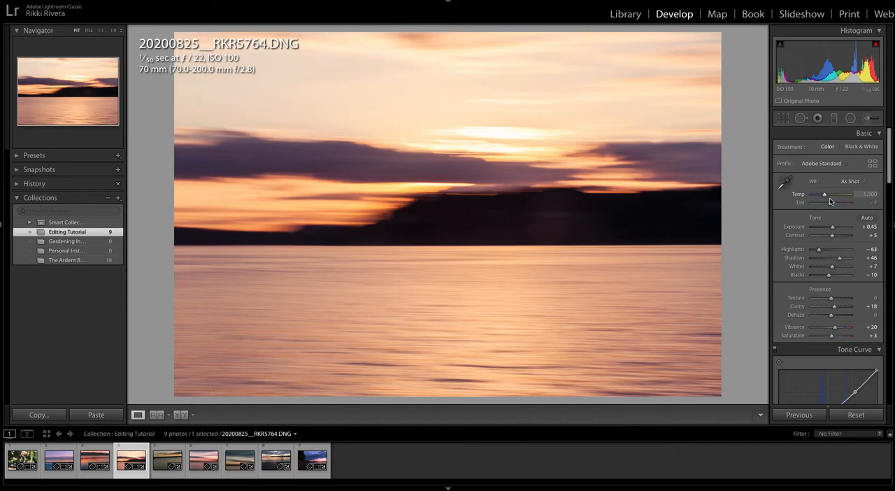
pyautogui.press('Right')
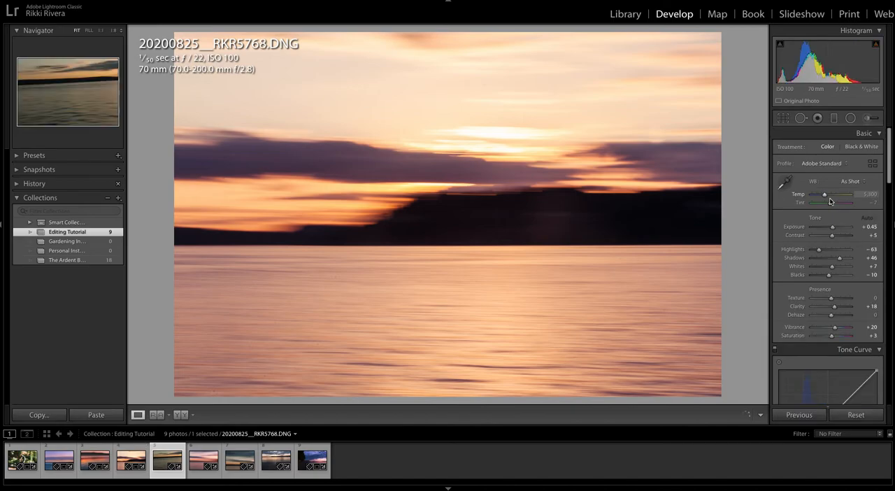
pyautogui.scroll(-10, 826, 210)
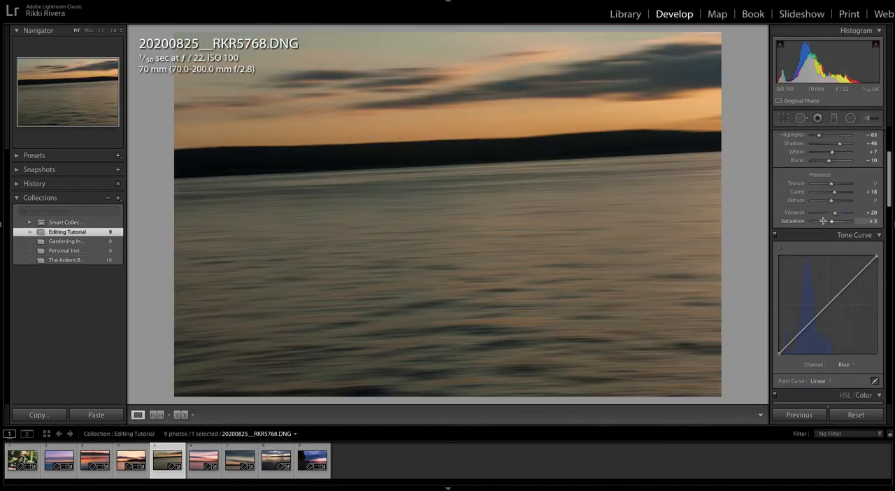
pyautogui.scroll(-10, 823, 221)
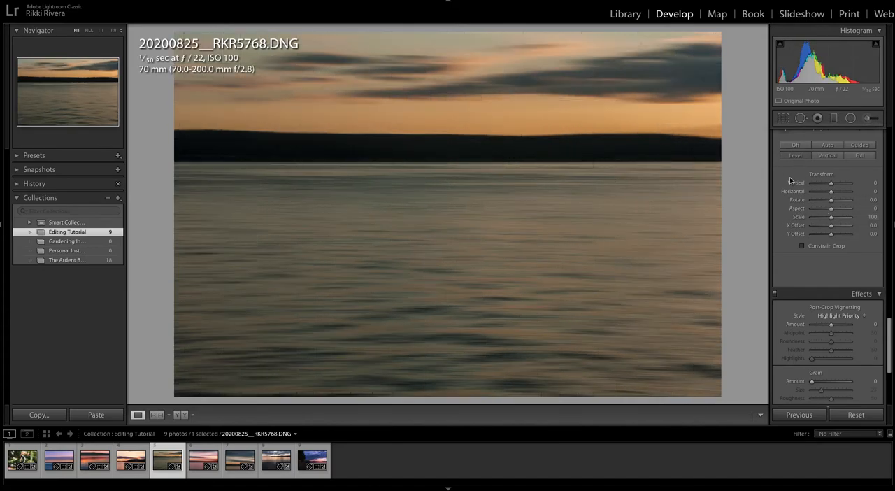
# - On the RGB tone curve, raise the highlights and place a shadow point at about 23.9 / 23.5% to form a gentle S-curve
pyautogui.scroll(10, 832, 171)
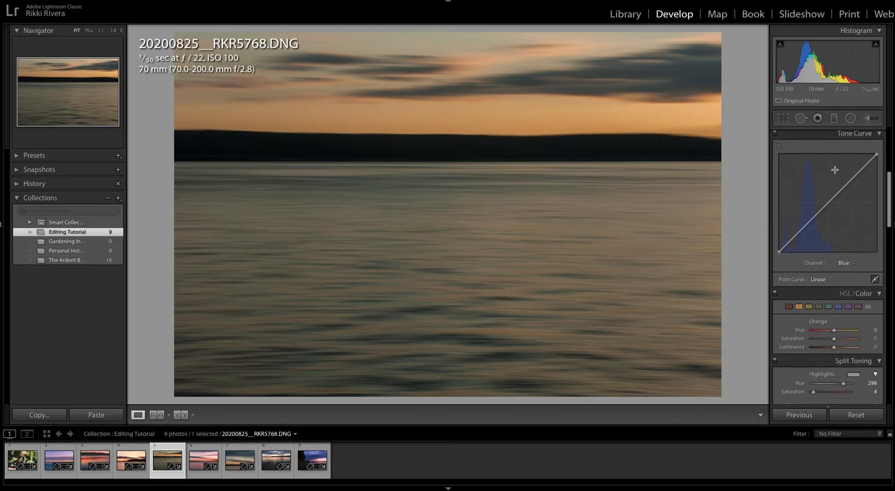
pyautogui.click(842, 266)
pyautogui.click(839, 240)
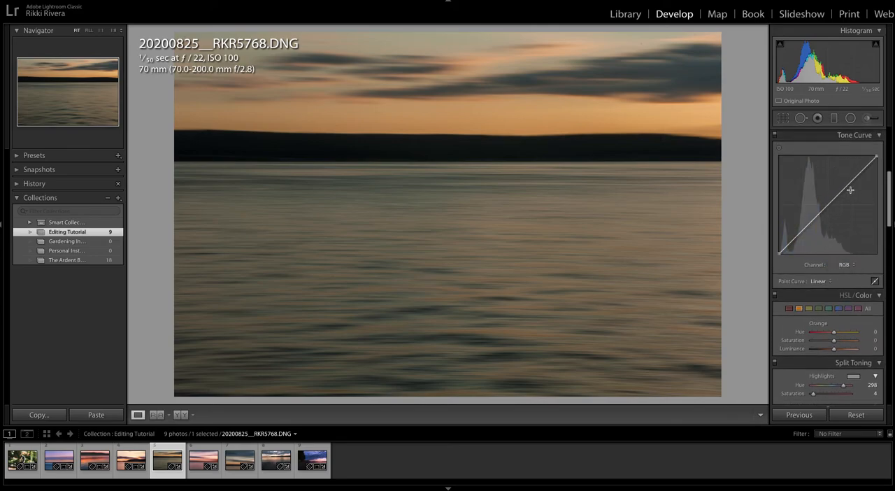
pyautogui.moveTo(853, 182); pyautogui.dragTo(849, 177)
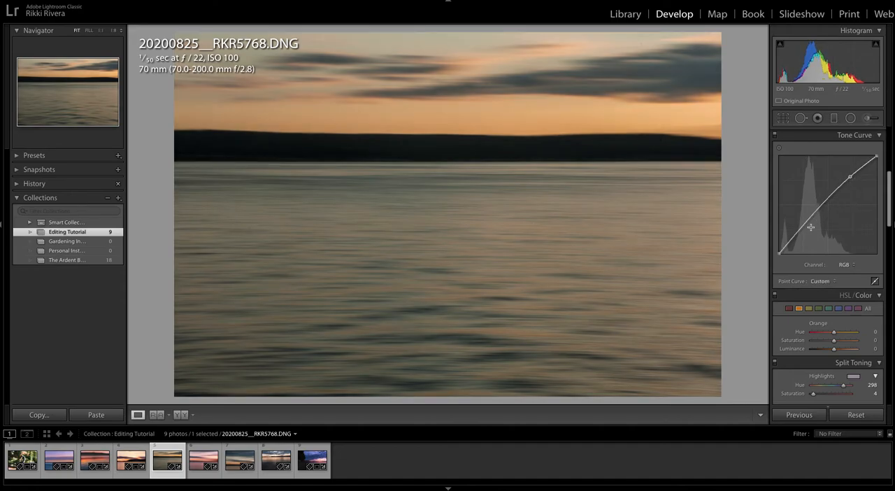
pyautogui.moveTo(800, 228); pyautogui.dragTo(801, 230)
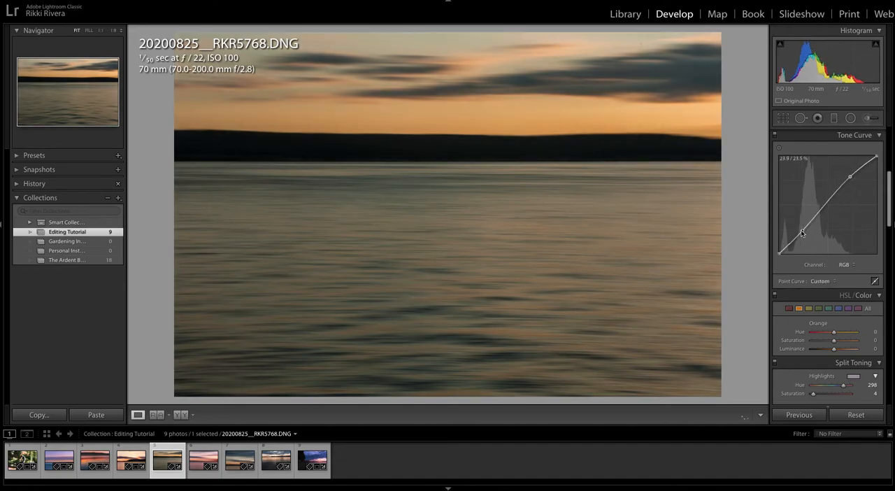
# - On the Red channel curve, raise the highlights, lower the shadows slightly and lift the midtone point to about 48.2 / 53.3%
pyautogui.click(844, 264)
pyautogui.click(844, 272)
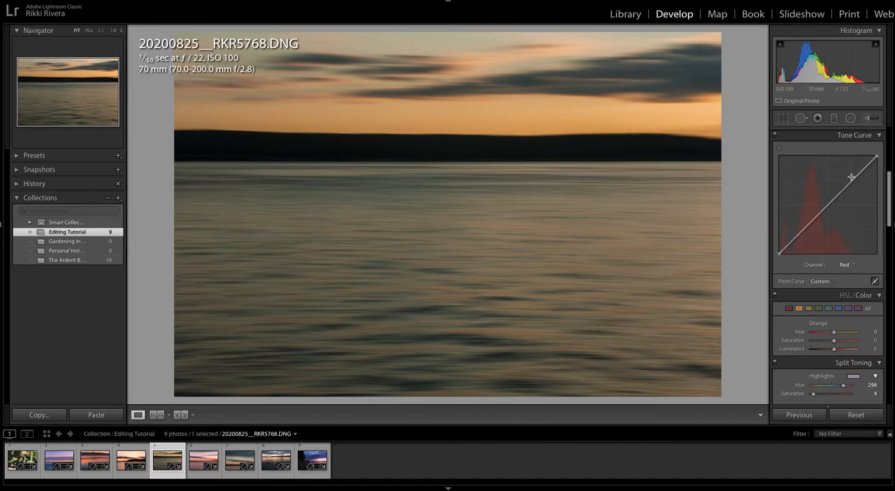
pyautogui.moveTo(853, 179); pyautogui.dragTo(853, 175)
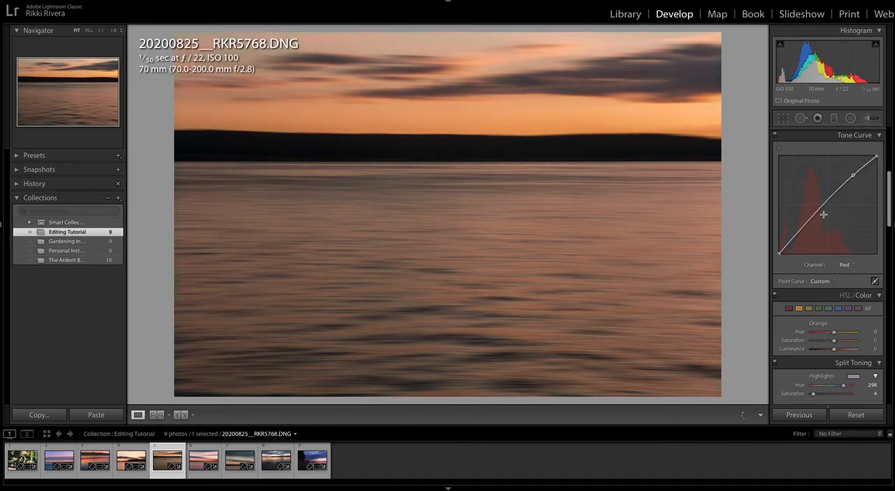
pyautogui.moveTo(808, 228); pyautogui.dragTo(805, 231)
pyautogui.moveTo(829, 202); pyautogui.dragTo(825, 203)
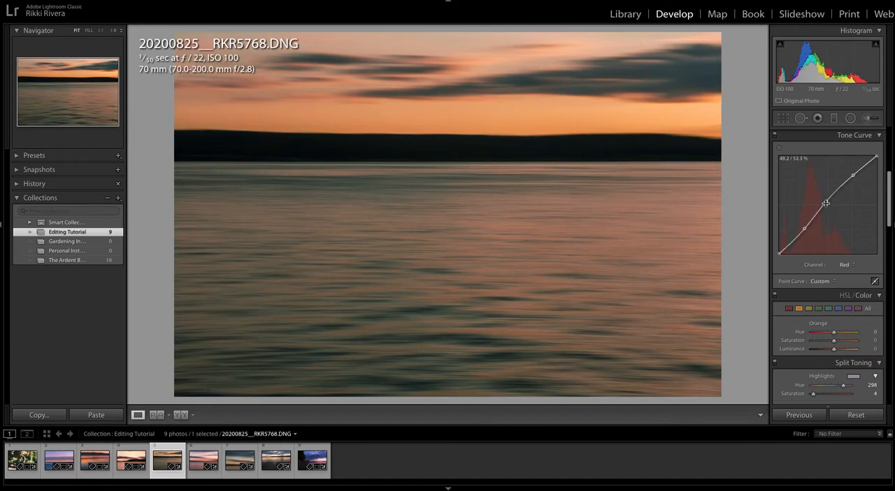
pyautogui.moveTo(779, 252); pyautogui.dragTo(779, 252)
# - On the Green channel curve, anchor the highlights, lower the shadows and lift the black point to about 0.8 / 4.3%
pyautogui.click(844, 264)
pyautogui.click(845, 270)
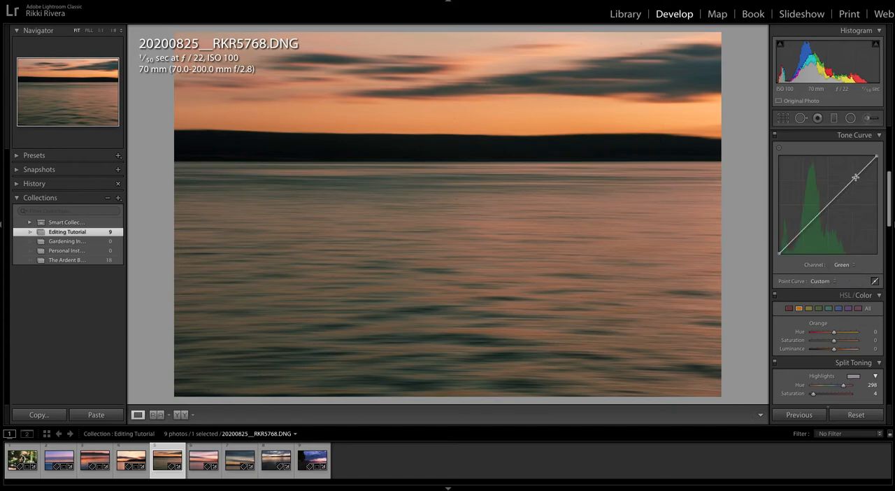
pyautogui.click(852, 176)
pyautogui.moveTo(803, 227); pyautogui.dragTo(780, 250)
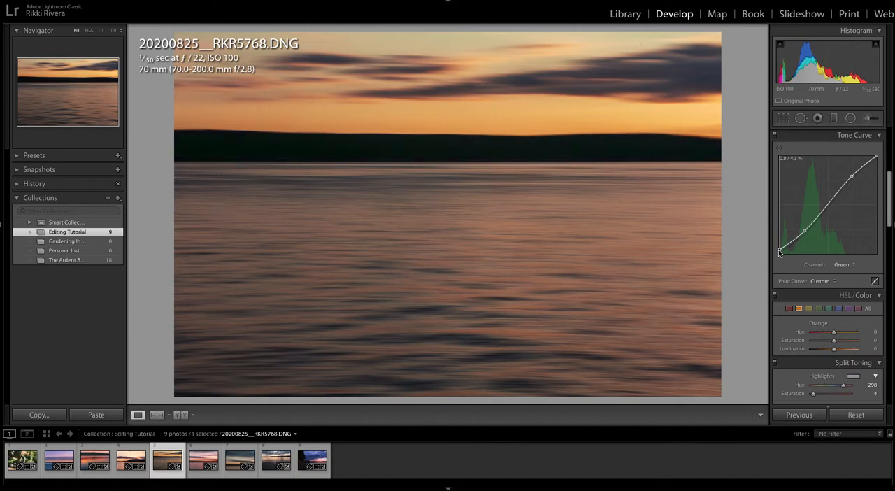
# - On the Blue channel curve, add highlight and shadow points and lift the midtone point to about 49.0 / 54.1%
pyautogui.click(846, 266)
pyautogui.click(841, 272)
pyautogui.click(850, 179)
pyautogui.moveTo(801, 232); pyautogui.dragTo(801, 231)
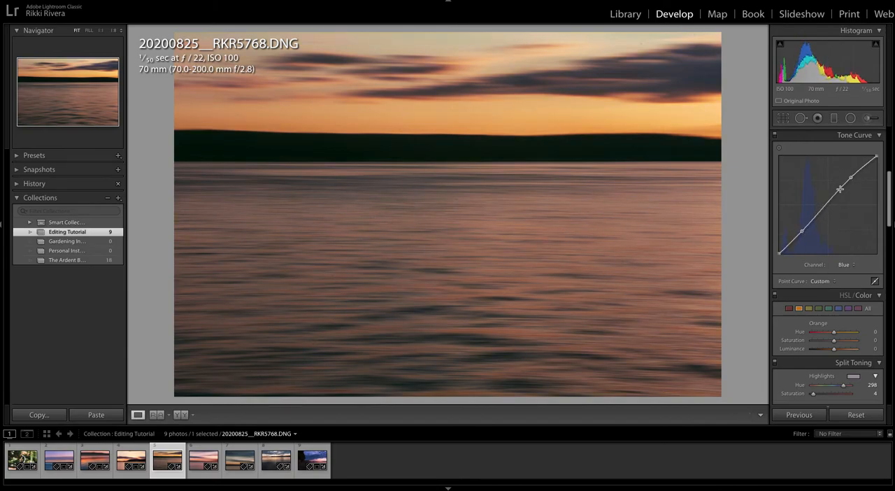
pyautogui.moveTo(829, 206); pyautogui.dragTo(829, 203)
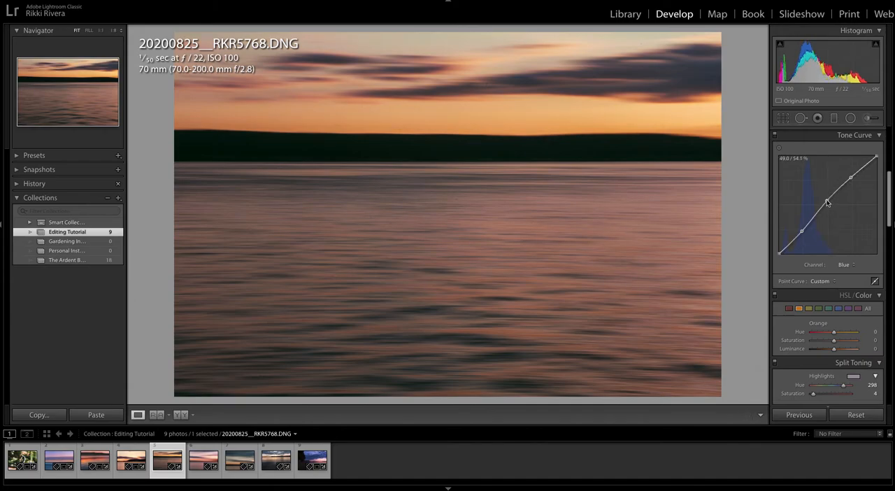
# - Clone out the dust spot in the dark cloud and move its clone source just beside the spot
pyautogui.click(800, 117)
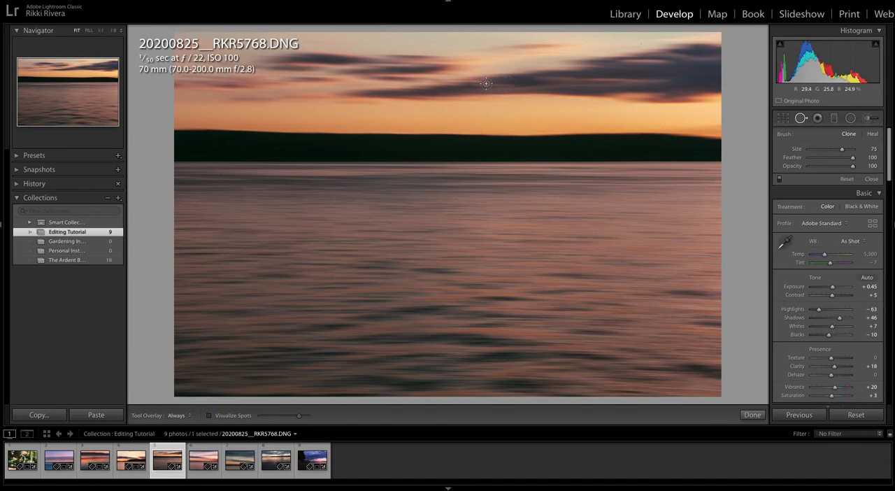
pyautogui.click(486, 83)
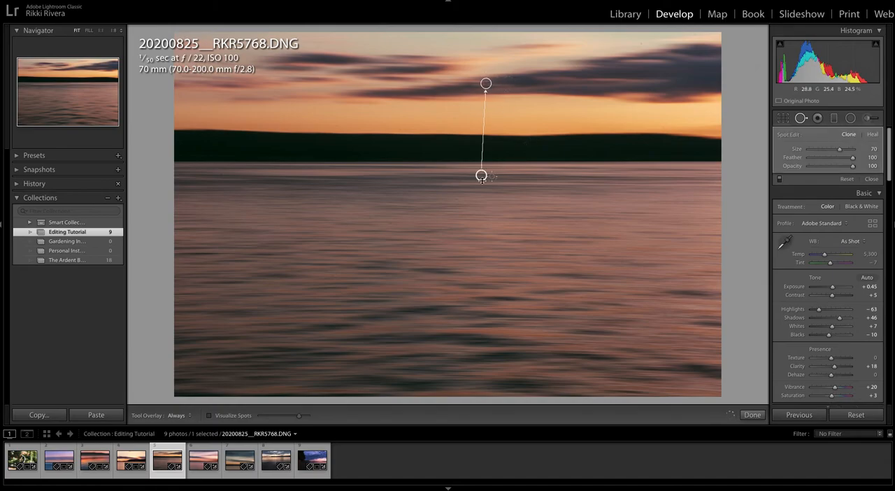
pyautogui.moveTo(482, 177); pyautogui.dragTo(494, 83)
# - Clone out the dust spots along the far shoreline and across the water, and close spot removal
pyautogui.click(456, 198)
pyautogui.click(422, 164)
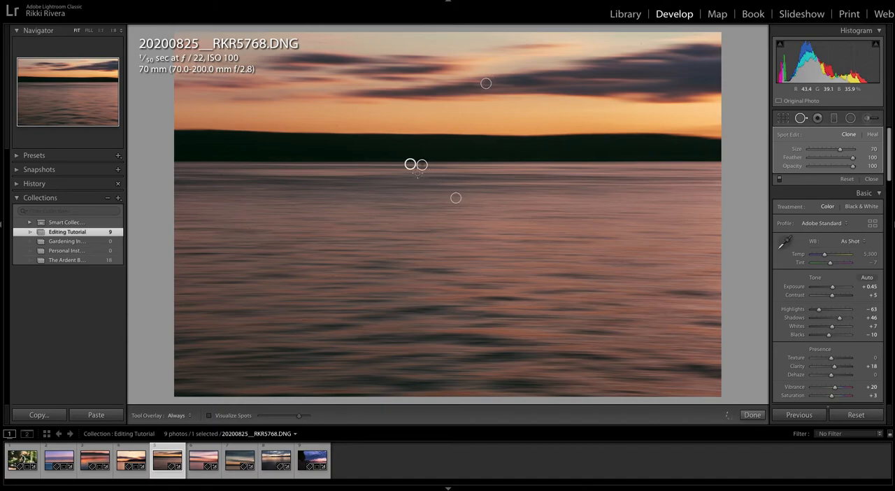
pyautogui.click(391, 222)
pyautogui.click(333, 277)
pyautogui.click(314, 343)
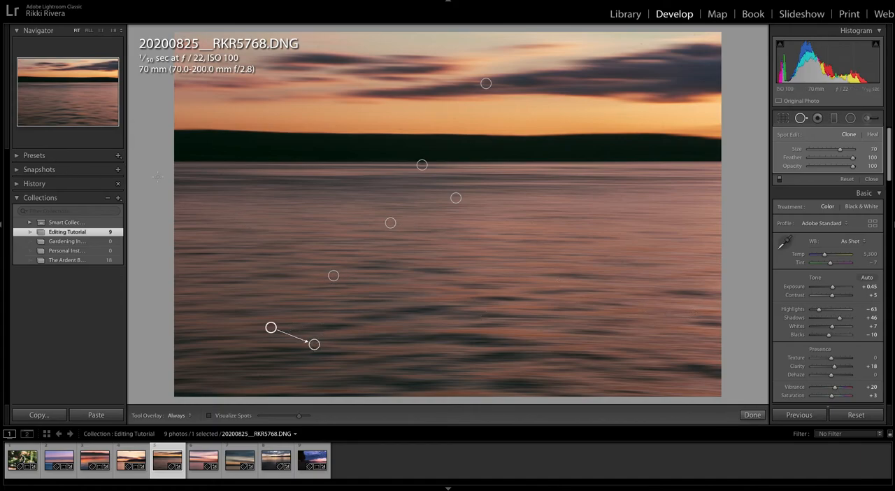
pyautogui.click(210, 172)
pyautogui.press('q')
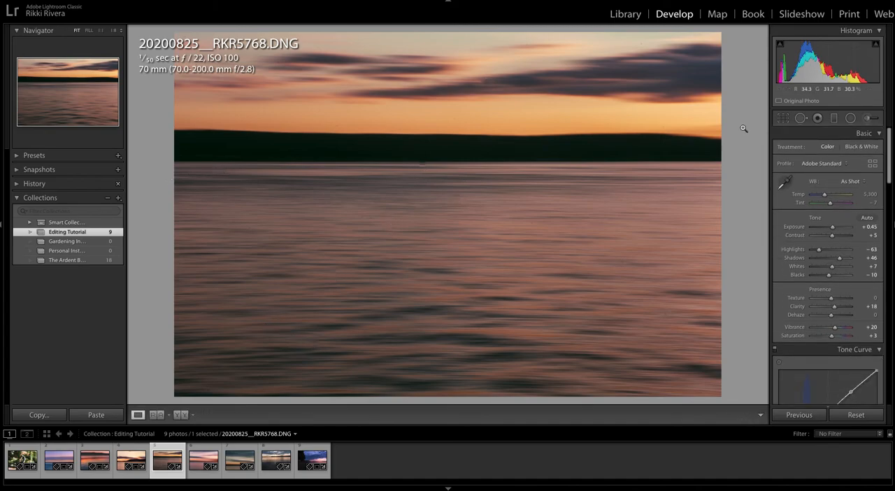
# - Fine-tune the position of the clone spot at the middle of the shoreline so it lines up with the water's edge
pyautogui.click(800, 119)
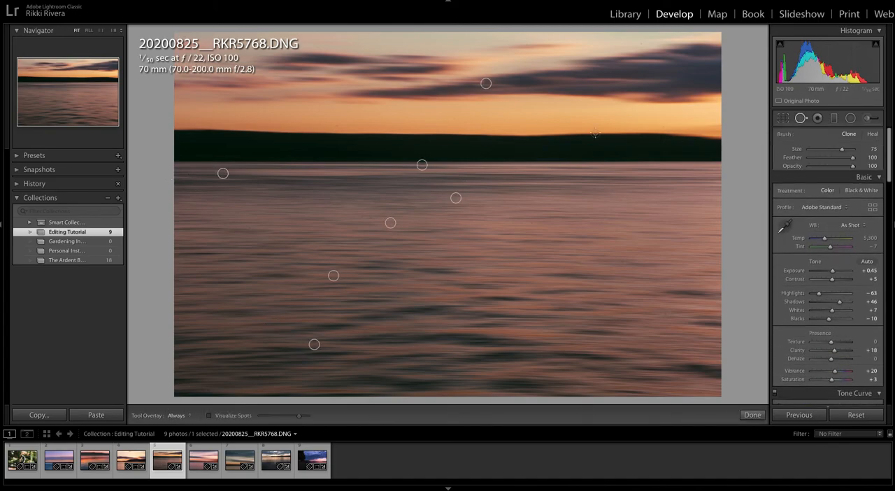
pyautogui.click(421, 164)
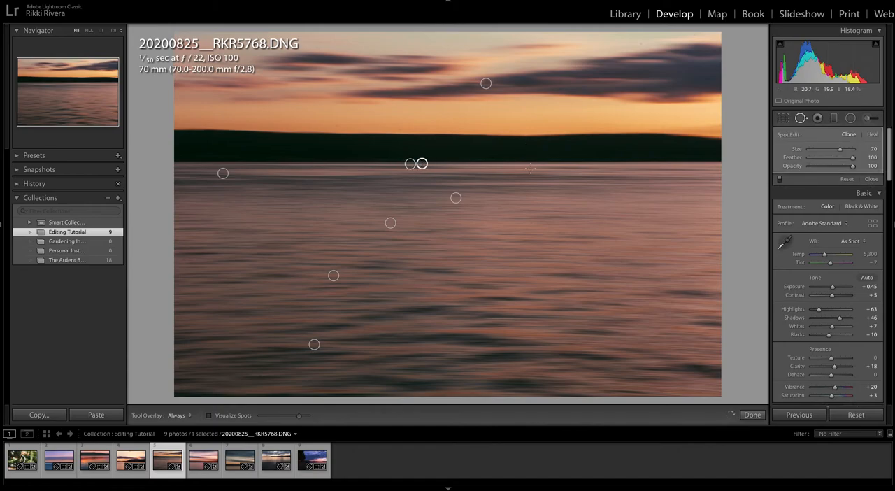
pyautogui.press('q')
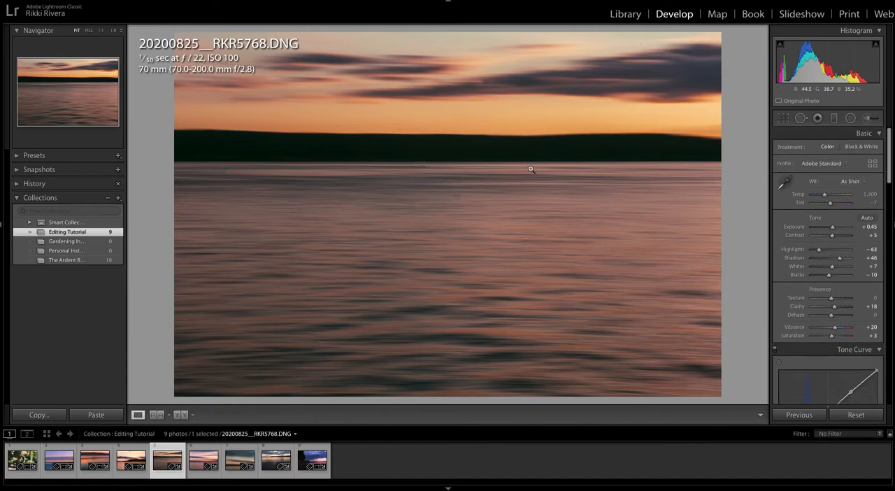
pyautogui.click(800, 118)
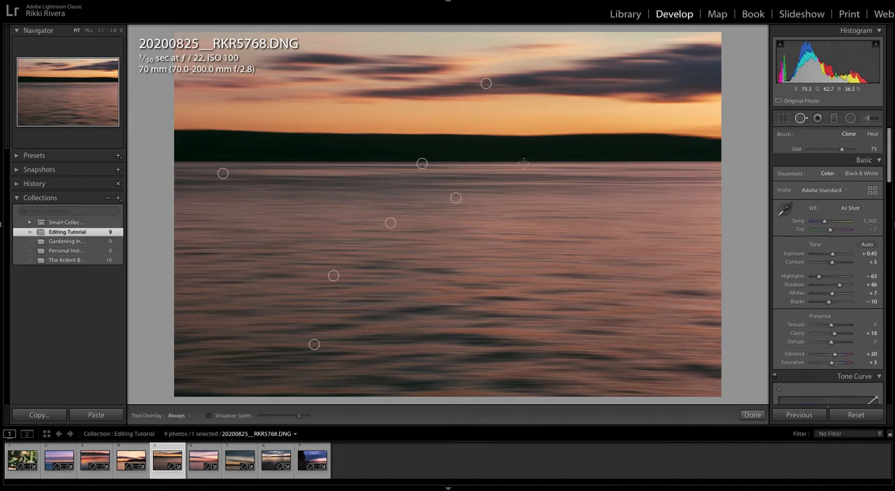
pyautogui.click(421, 165)
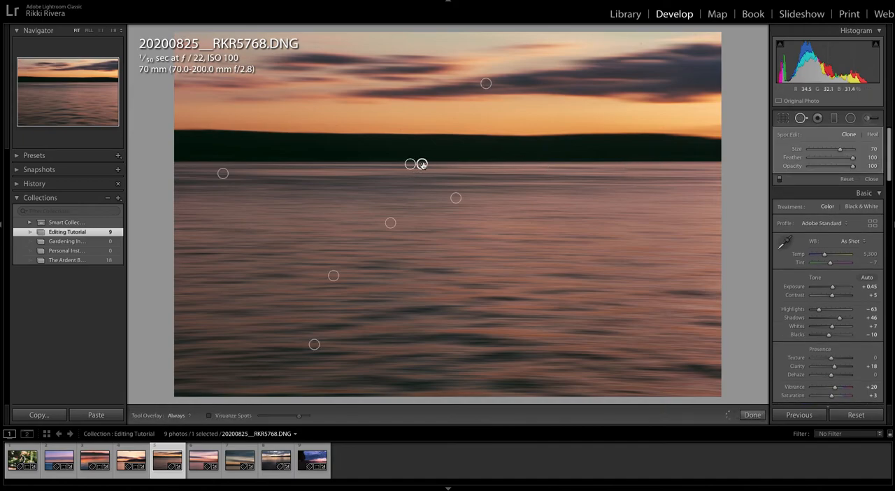
pyautogui.press('q')
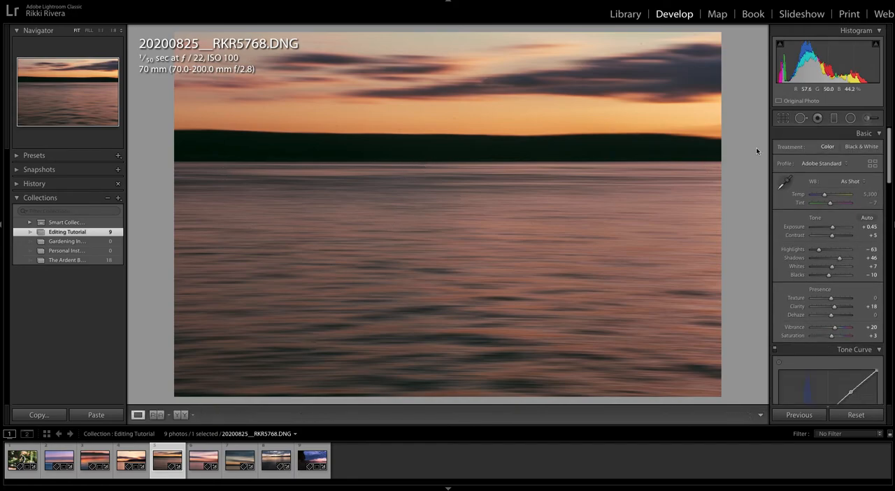
# - Move the clone source of the lowest water spot right beside that spot
pyautogui.click(801, 118)
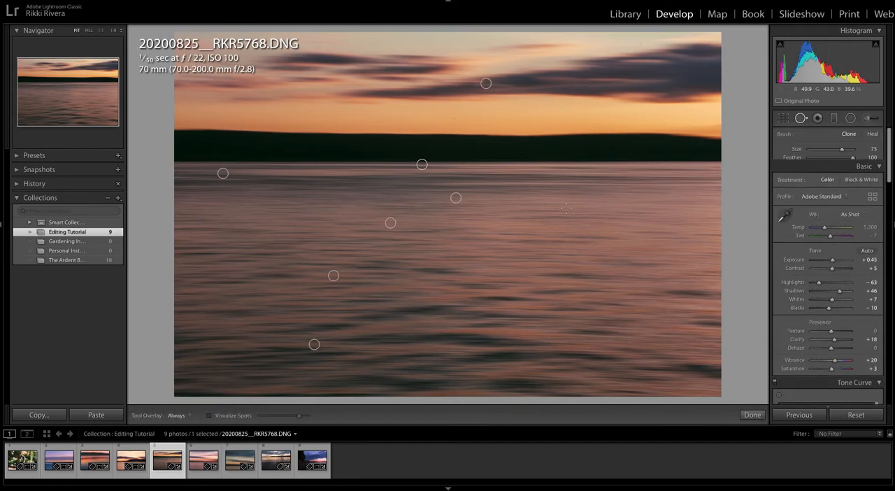
pyautogui.click(313, 343)
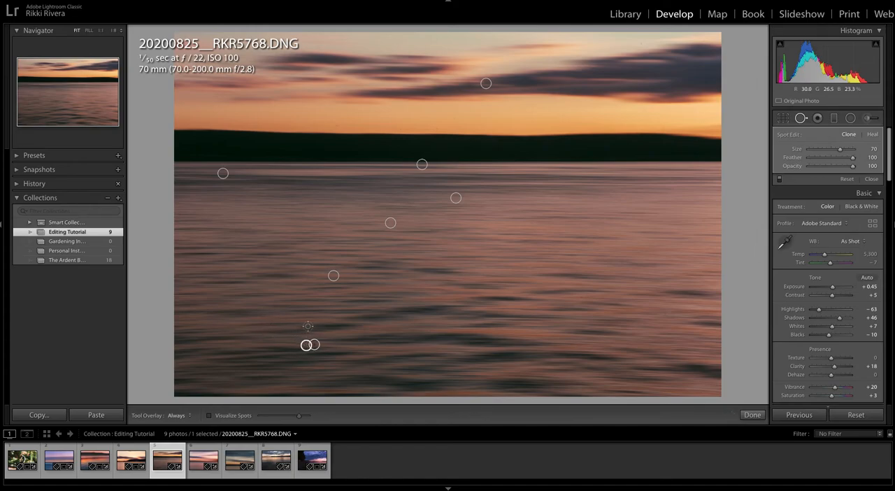
pyautogui.press('q')
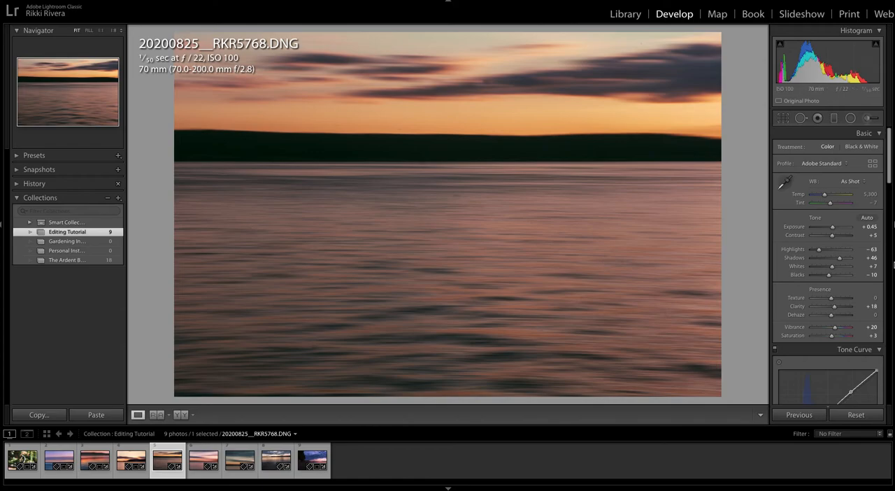
# - Set Whites to +35, Tint to 0 and the white balance temperature to 5,461
pyautogui.moveTo(832, 266); pyautogui.dragTo(838, 268)
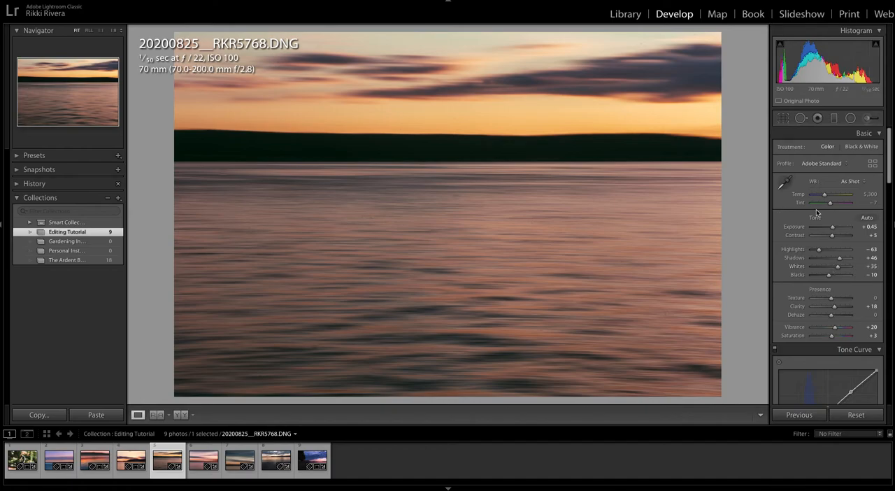
pyautogui.moveTo(830, 201); pyautogui.dragTo(825, 195)
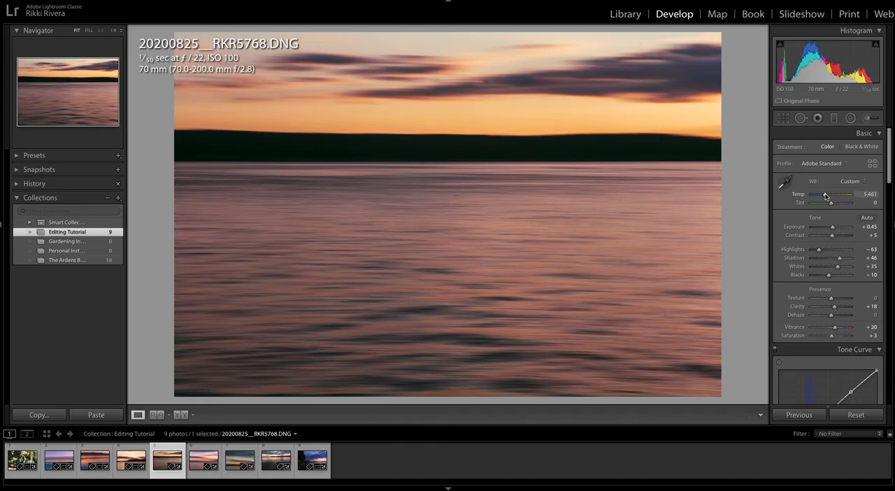
# - Compare the photo with its unedited version, view the next photo, 20200825__RKR5817.DNG, and return to 20200825__RKR5768.DNG
pyautogui.press('\\')
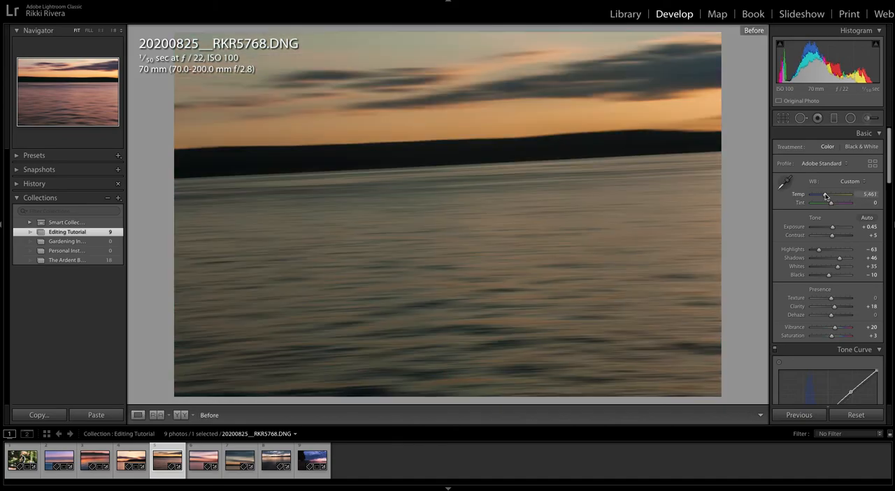
pyautogui.press('\\')
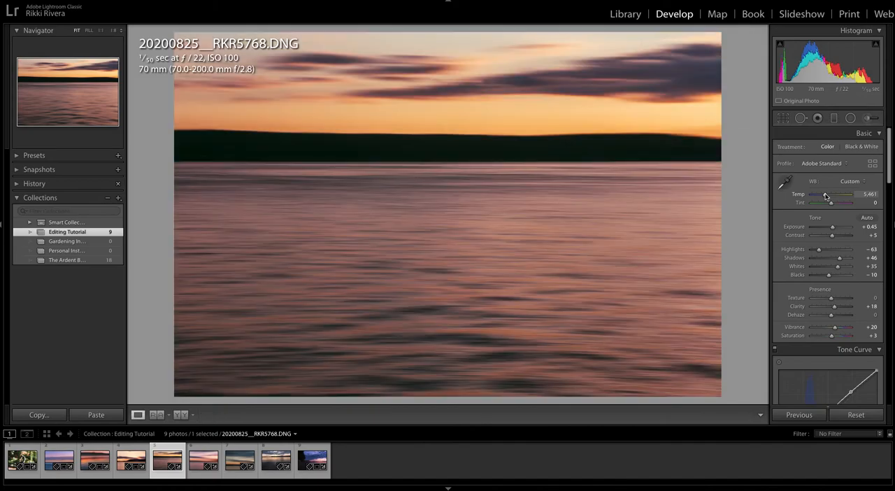
pyautogui.press('Right')
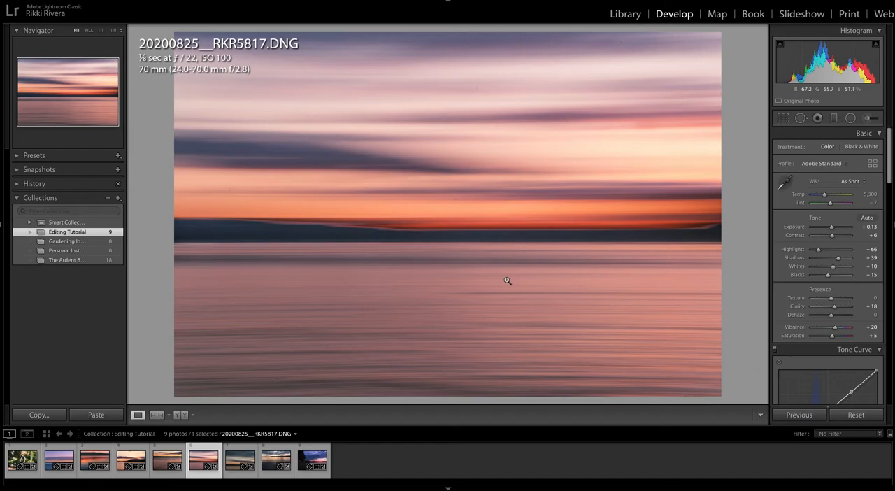
pyautogui.press('Left')
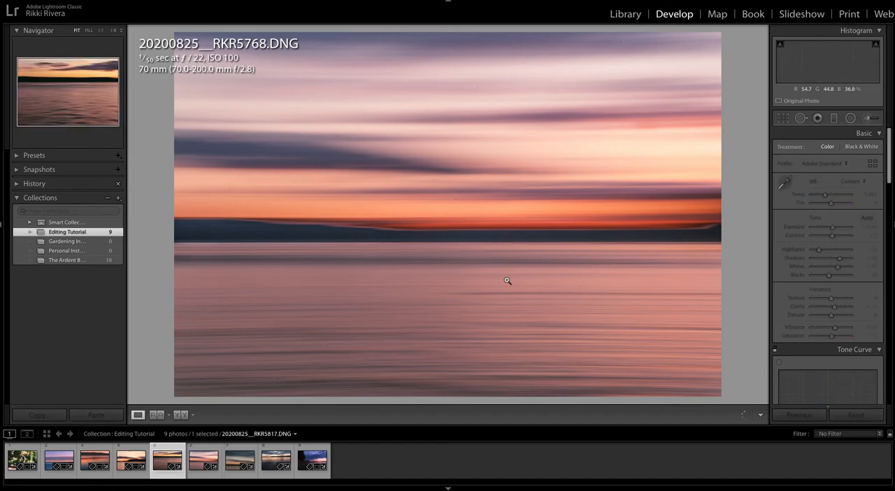
# - Show the next photo, 20200825__RKR5817.DNG, and compare it repeatedly with its unedited version
pyautogui.press('Right')
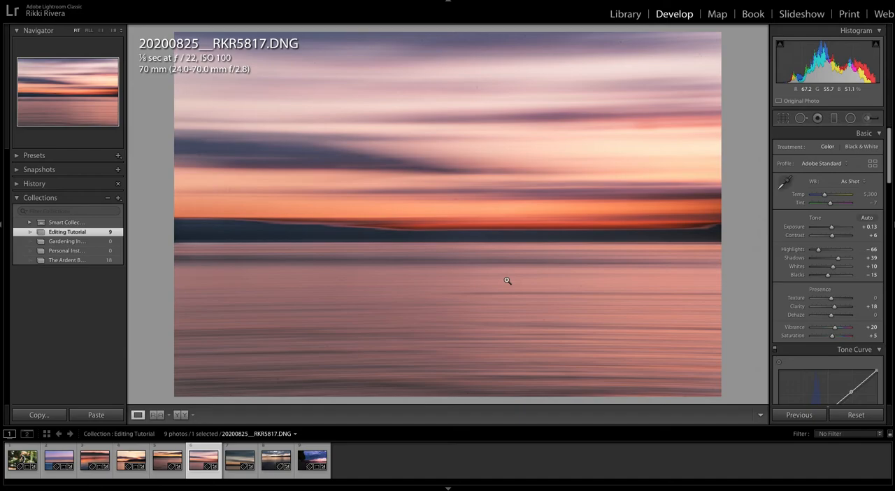
pyautogui.press('\\')
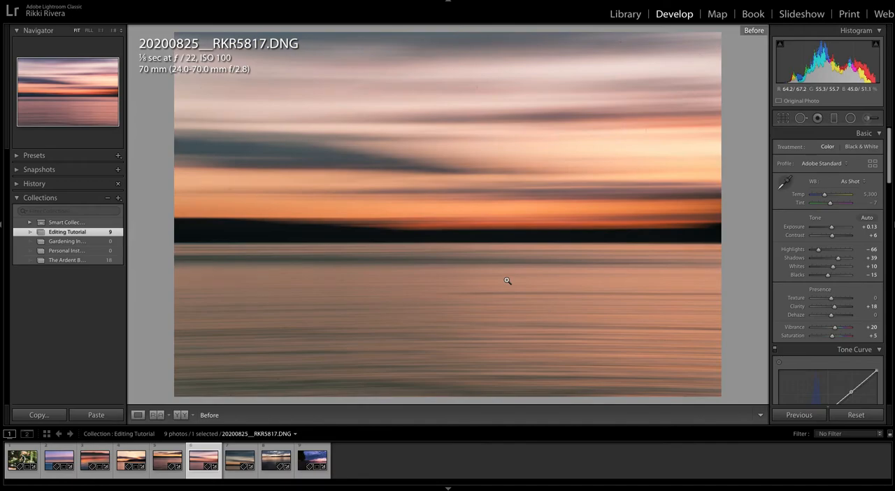
pyautogui.press('\\')
pyautogui.press('\\')
pyautogui.press('\\')
# - Open the next photo, 20200825__RKR5831.DNG, and straighten its horizon with the Level Upright correction
pyautogui.press('Right')
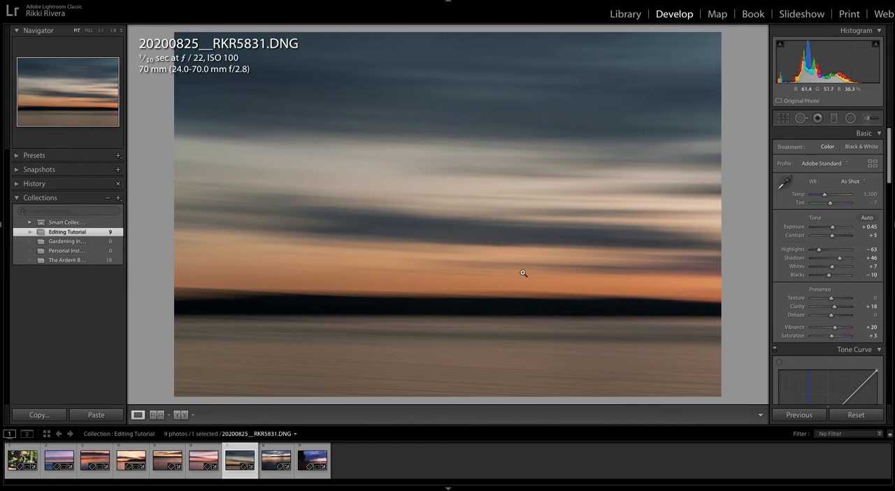
pyautogui.scroll(-10, 812, 221)
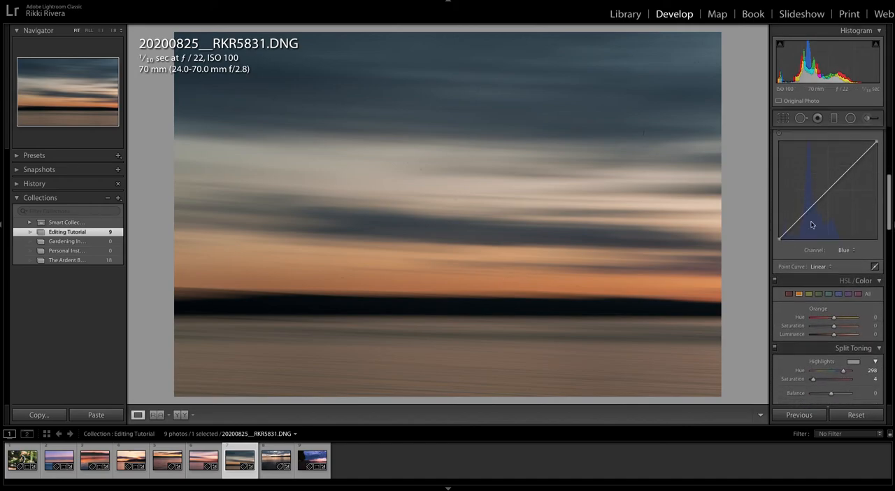
pyautogui.scroll(-10, 811, 223)
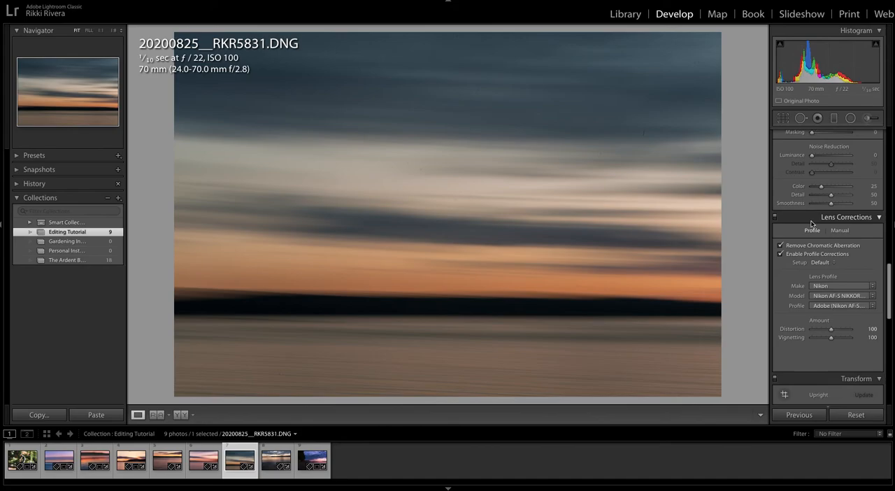
pyautogui.scroll(-3, 804, 230)
pyautogui.click(795, 243)
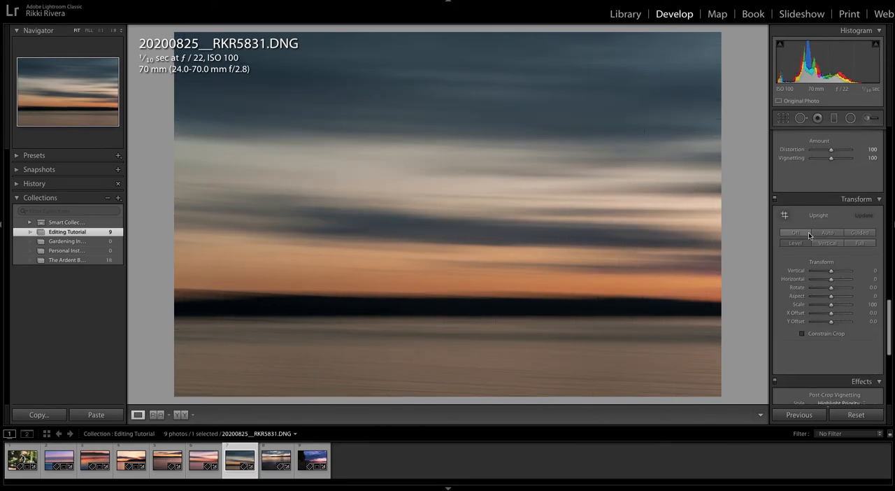
# - Shape a gentle S-curve in the RGB tone curve by lifting the highlights and lowering the shadows slightly
pyautogui.scroll(15, 808, 233)
pyautogui.scroll(-8, 835, 230)
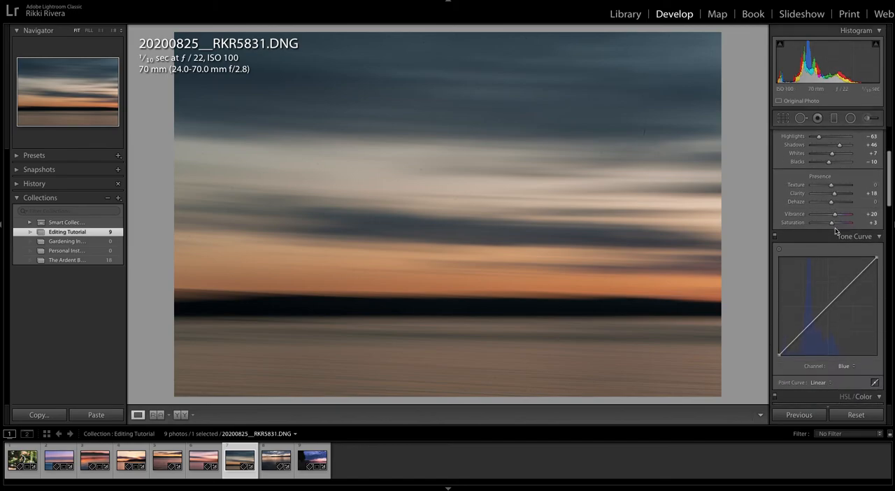
pyautogui.click(848, 240)
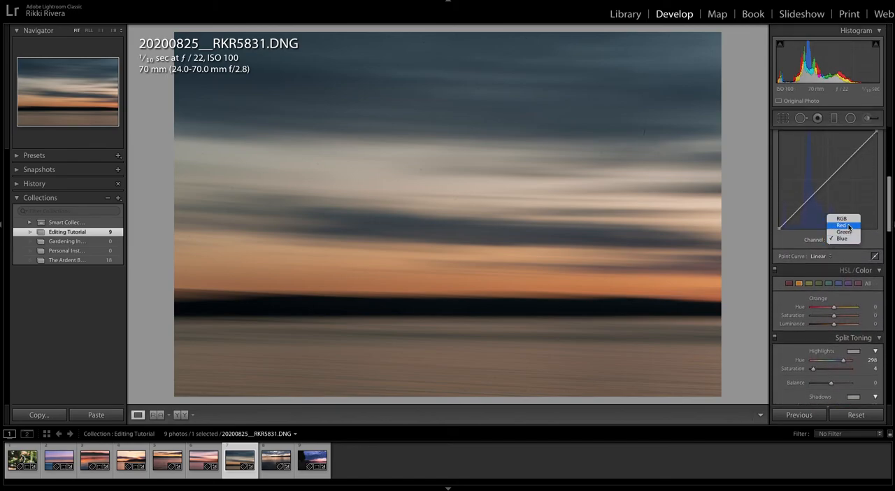
pyautogui.click(846, 219)
pyautogui.moveTo(854, 154); pyautogui.dragTo(852, 151)
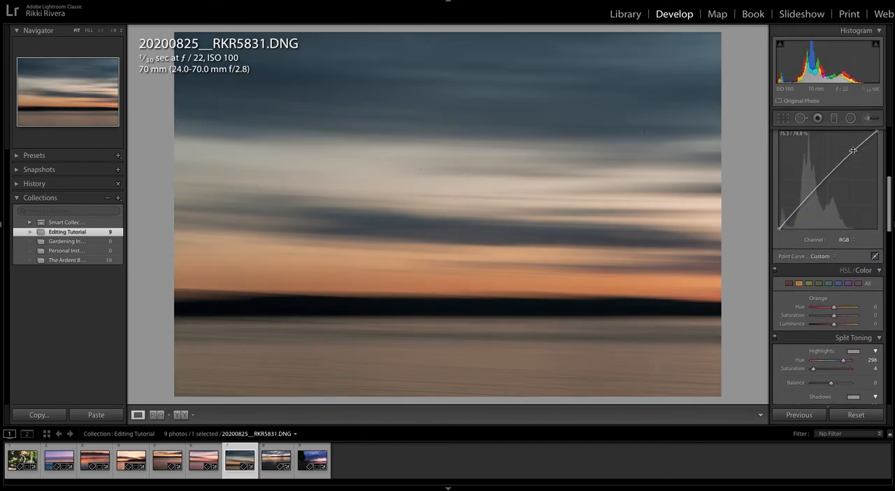
pyautogui.click(803, 207)
pyautogui.moveTo(804, 207); pyautogui.dragTo(803, 209)
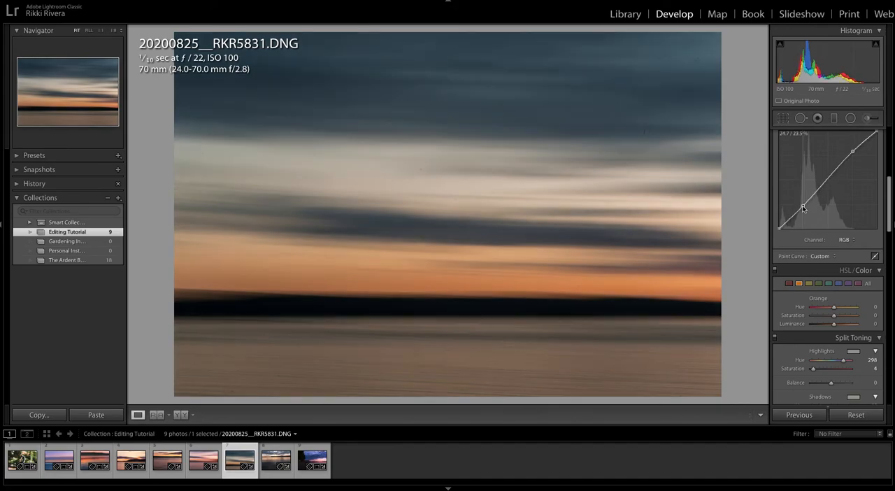
# - Raise the highlights of the Red channel tone curve and pull its shadows back down slightly
pyautogui.click(844, 240)
pyautogui.click(848, 248)
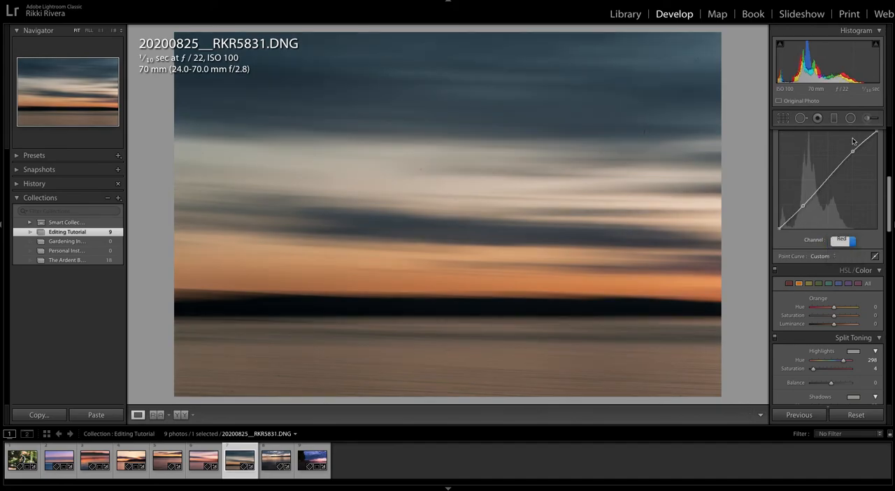
pyautogui.moveTo(853, 154); pyautogui.dragTo(853, 150)
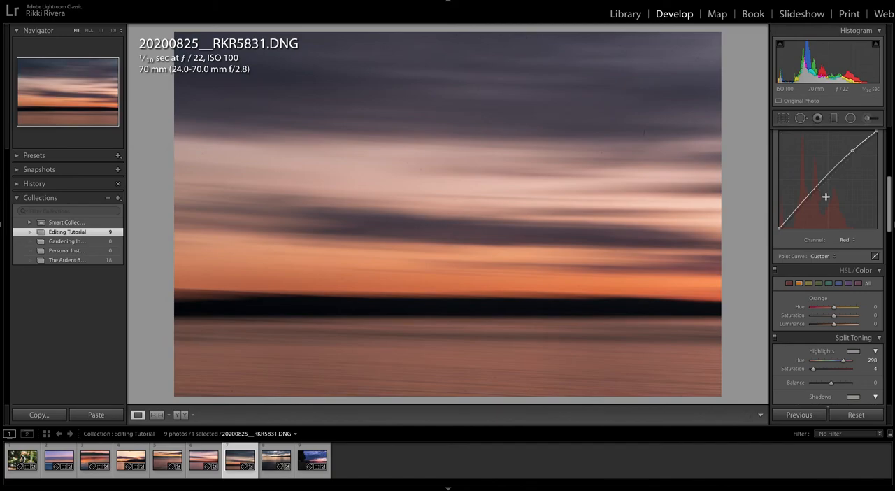
pyautogui.moveTo(804, 202); pyautogui.dragTo(804, 204)
# - Clone out the dust spots in the middle of the sky, using a larger spot for the mark near its right side
pyautogui.click(800, 118)
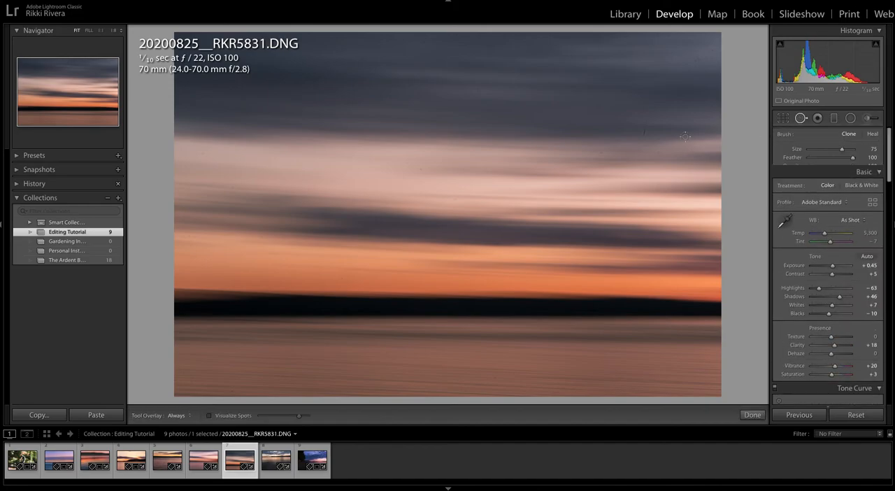
pyautogui.click(645, 130)
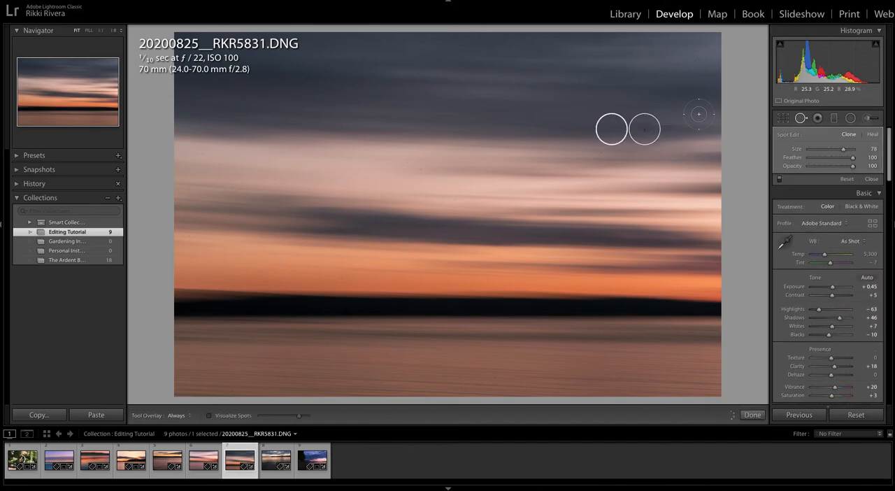
pyautogui.click(478, 89)
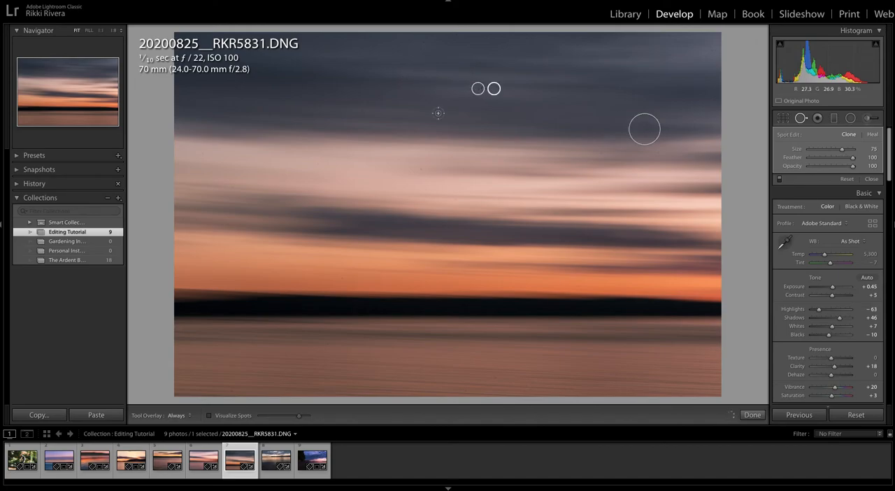
pyautogui.click(420, 168)
pyautogui.click(603, 152)
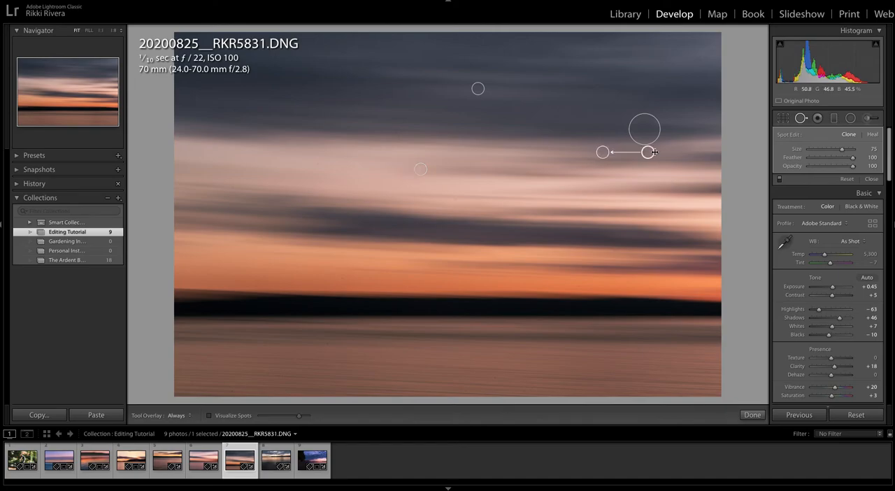
pyautogui.click(698, 157)
# - Clone out the remaining small dust spots along the upper edge of the sky and finish spot removal
pyautogui.click(698, 61)
pyautogui.click(620, 46)
pyautogui.click(513, 52)
pyautogui.click(422, 44)
pyautogui.click(439, 38)
pyautogui.click(527, 37)
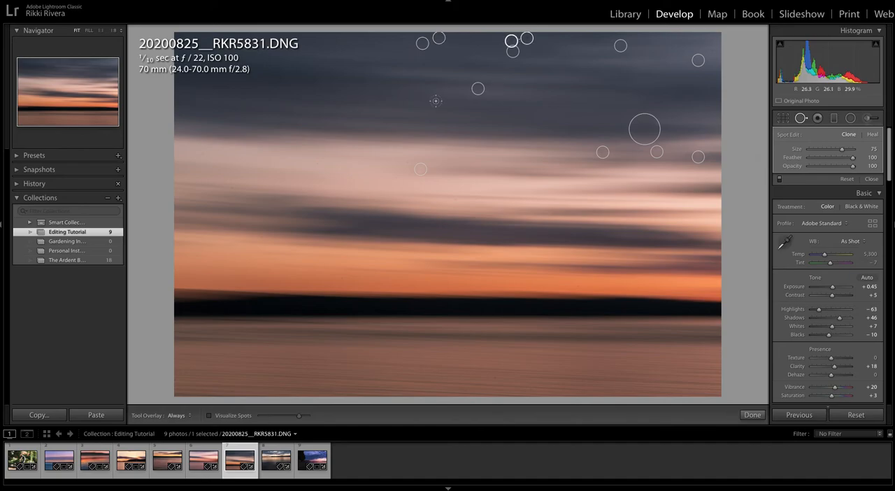
pyautogui.press('q')
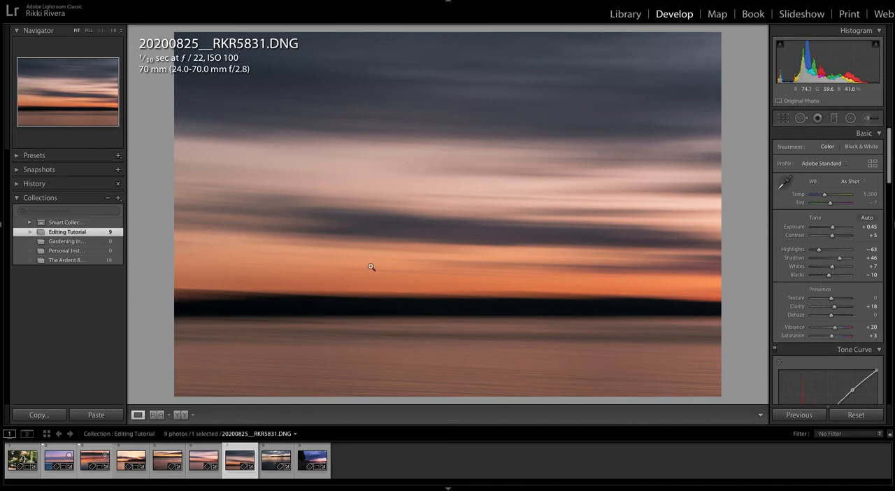
# - Set Shadows to +79, Contrast to +10, Tint to −3, Exposure to +0.30 and Whites to +25
pyautogui.moveTo(840, 258); pyautogui.dragTo(846, 259)
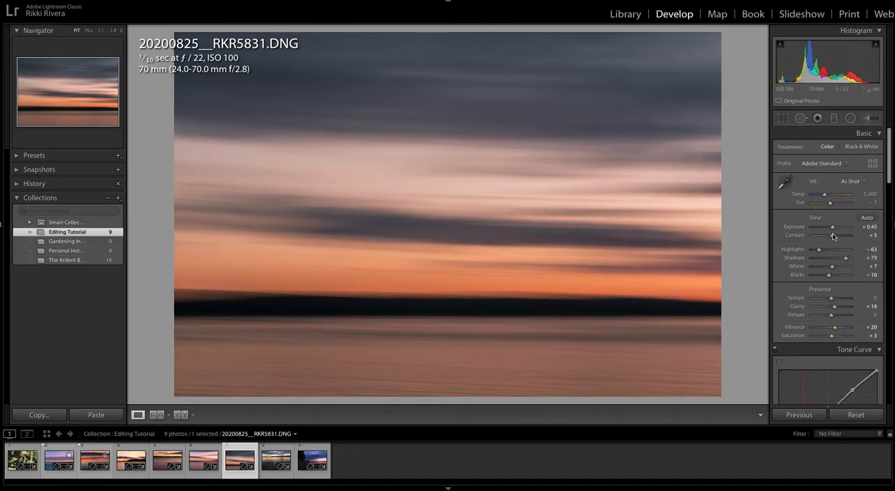
pyautogui.moveTo(833, 237); pyautogui.dragTo(837, 237)
pyautogui.moveTo(830, 202); pyautogui.dragTo(832, 229)
pyautogui.moveTo(832, 267); pyautogui.dragTo(834, 271)
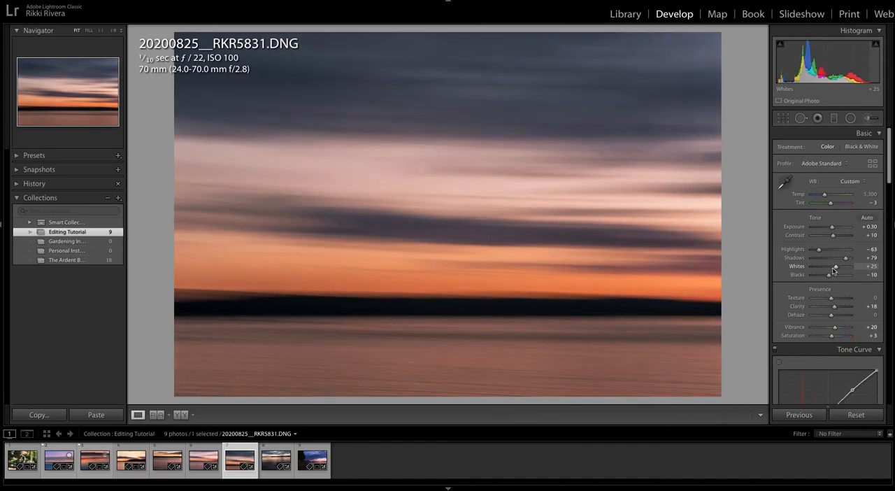
# - Level the horizon of the next photo, 20200825__RKR5896.DNG, with Upright and set its Highlights to −88
pyautogui.press('Right')
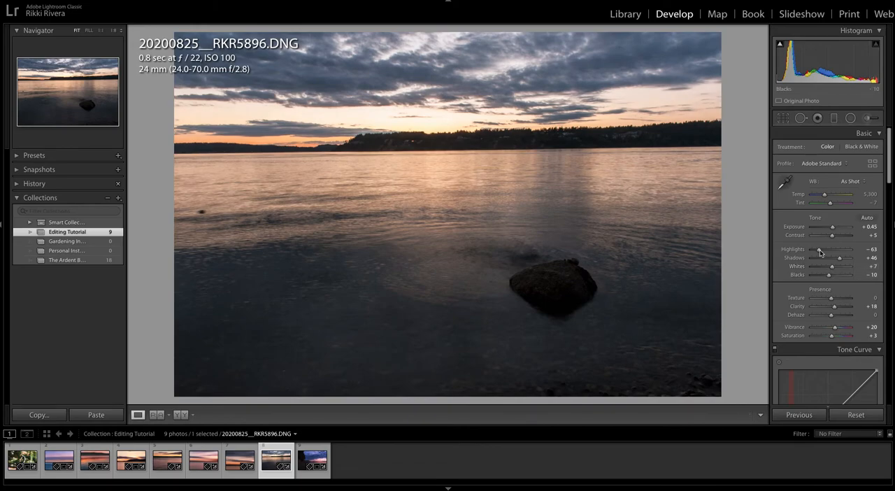
pyautogui.scroll(-1, 826, 241)
pyautogui.scroll(-15, 826, 242)
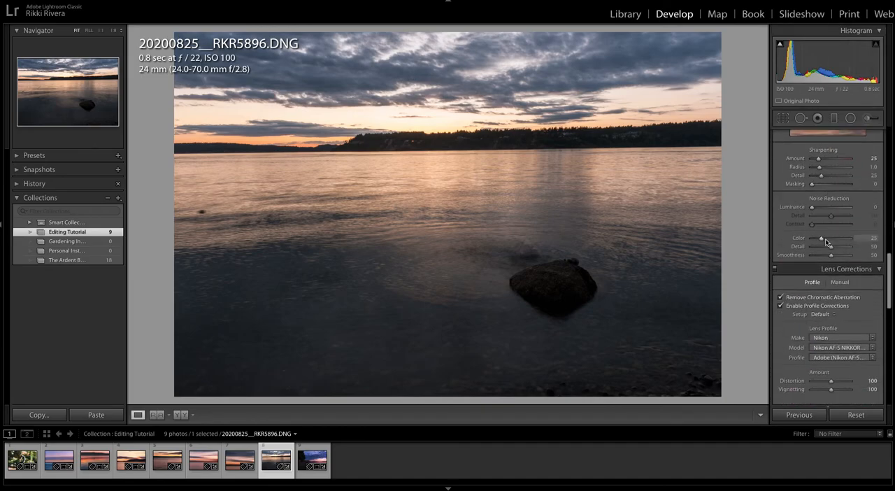
pyautogui.scroll(6, 826, 241)
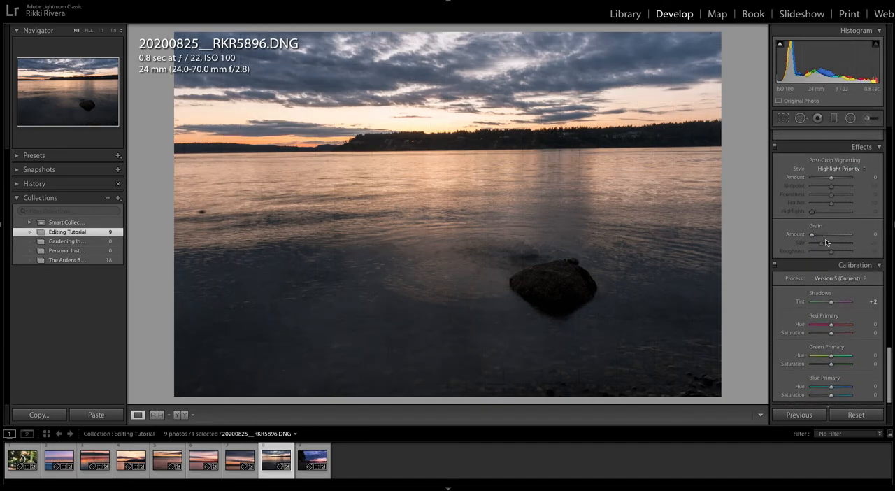
pyautogui.click(797, 286)
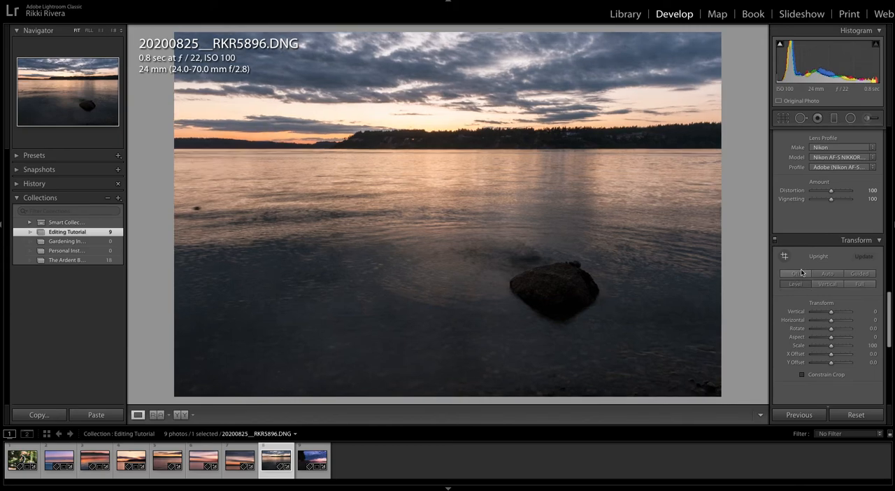
pyautogui.scroll(10, 831, 248)
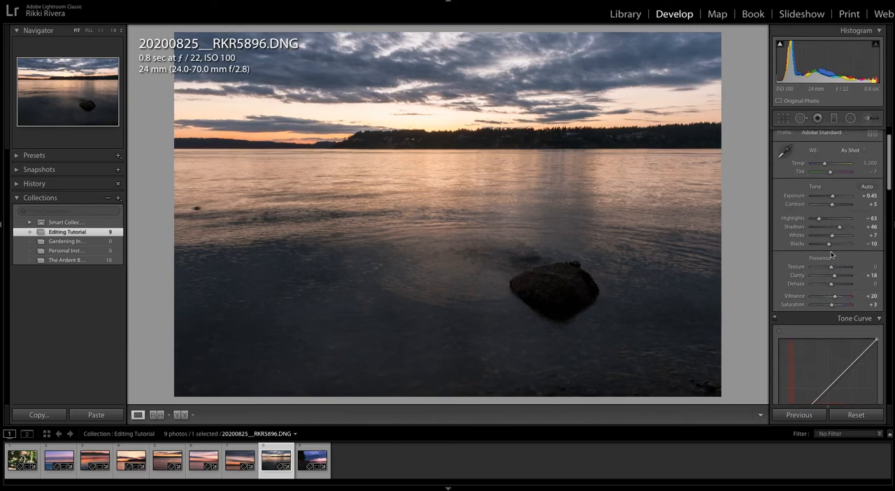
pyautogui.moveTo(819, 249); pyautogui.dragTo(816, 252)
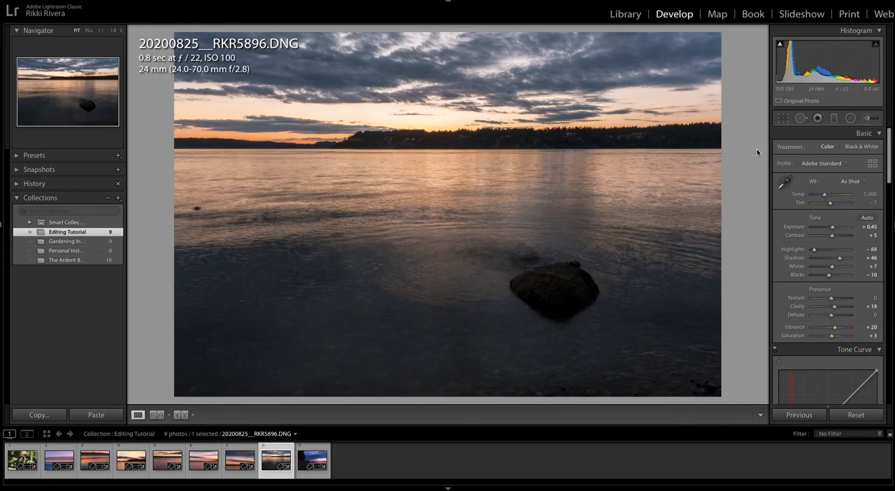
# - Add a graduated filter over the sky, centre it on the far shoreline and narrow its transition
pyautogui.click(834, 118)
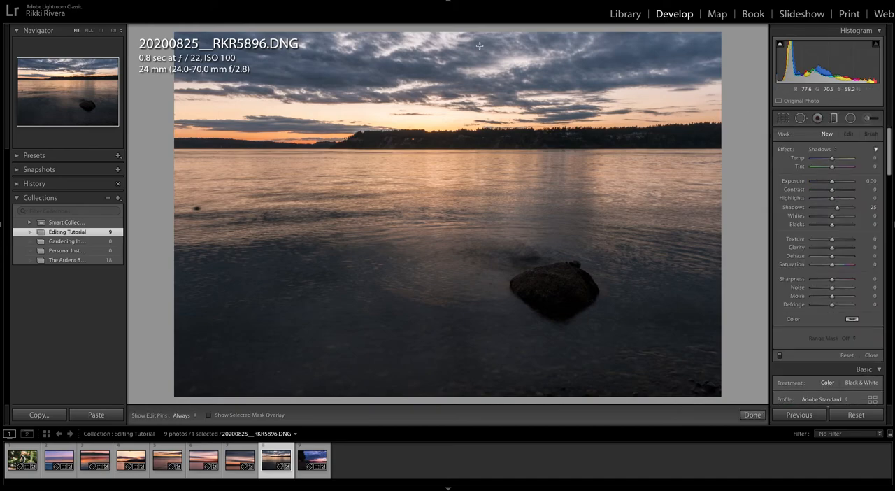
pyautogui.moveTo(443, 31); pyautogui.dragTo(443, 150)
pyautogui.moveTo(442, 91); pyautogui.dragTo(442, 142)
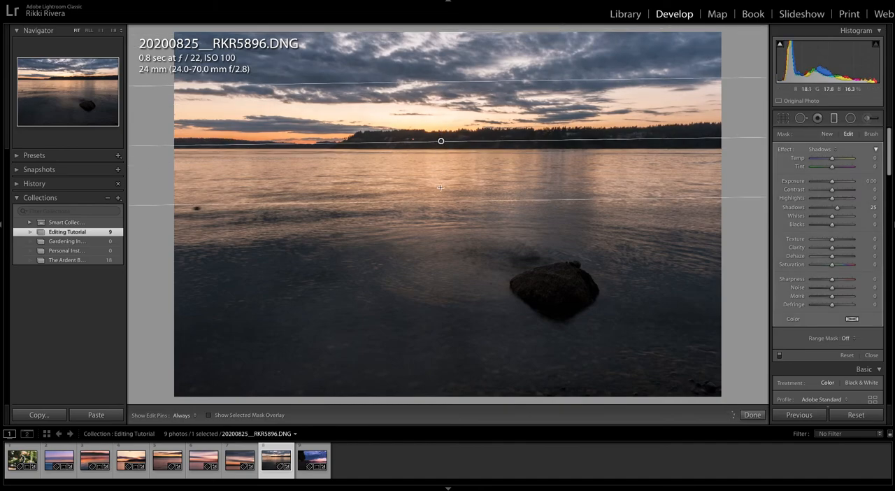
pyautogui.moveTo(440, 201); pyautogui.dragTo(437, 155)
pyautogui.moveTo(441, 122); pyautogui.dragTo(435, 141)
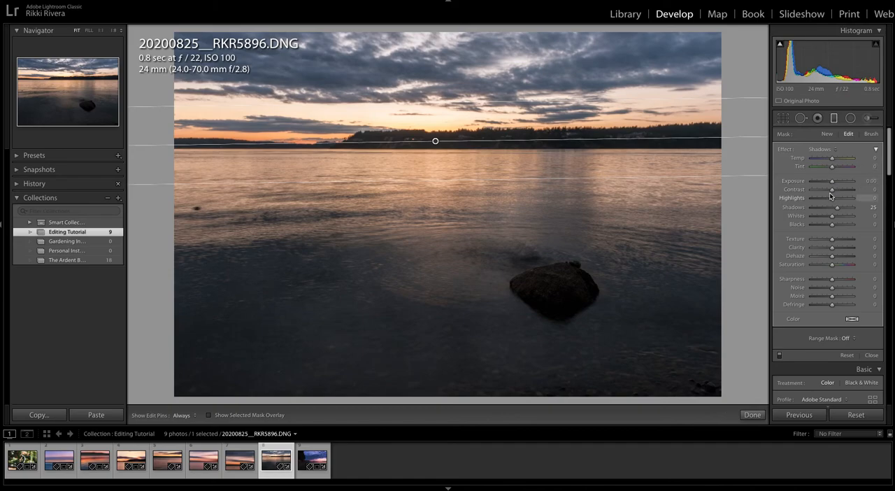
# - Set the graduated filter's Tint to 29, Exposure to −0.56 and Highlights to −74, and finish editing the filter
pyautogui.moveTo(825, 200); pyautogui.dragTo(823, 201)
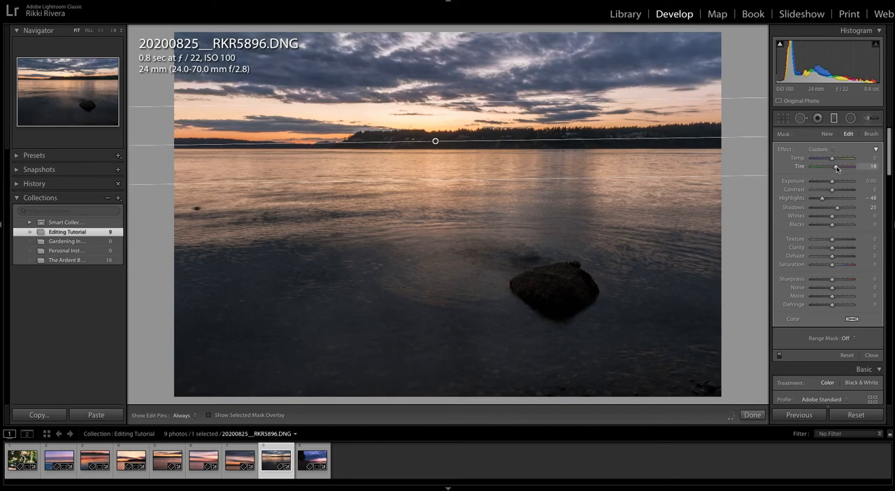
pyautogui.moveTo(832, 181); pyautogui.dragTo(832, 184)
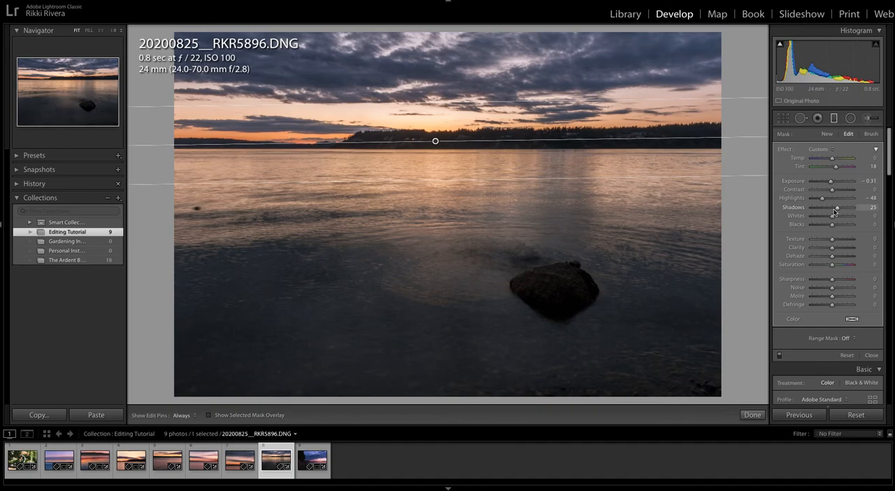
pyautogui.moveTo(832, 182); pyautogui.dragTo(815, 198)
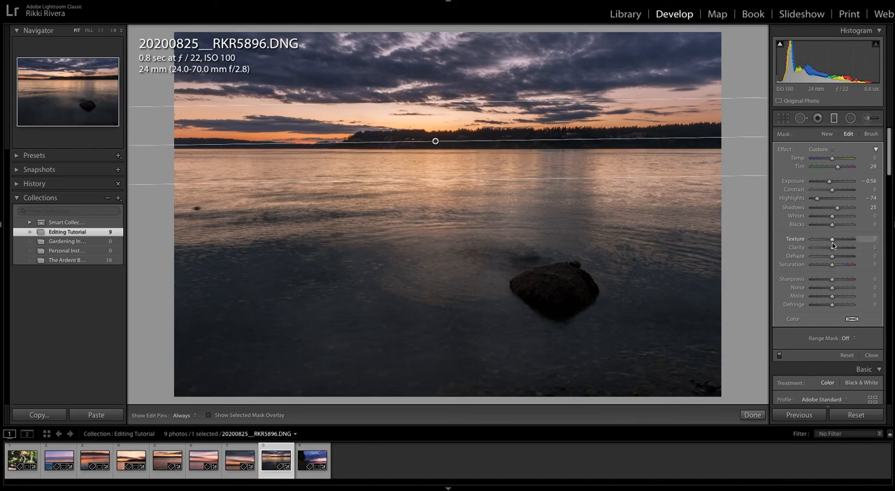
pyautogui.click(870, 356)
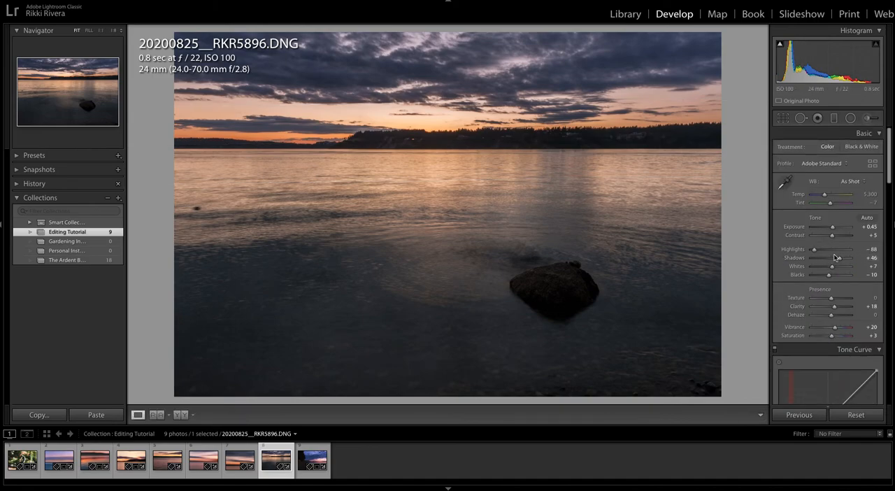
# - Lift the highlights of the Red channel tone curve slightly and hold its shadows down with a second point
pyautogui.scroll(-5, 842, 223)
pyautogui.moveTo(859, 183); pyautogui.dragTo(851, 182)
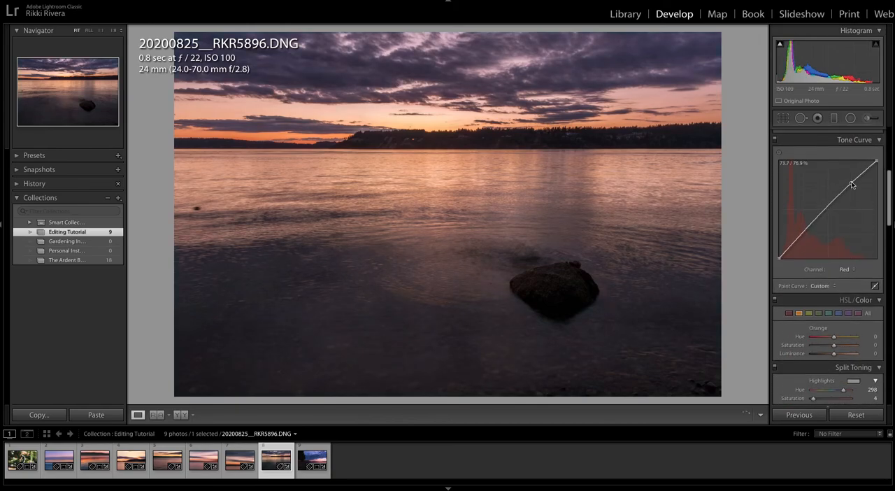
pyautogui.click(803, 234)
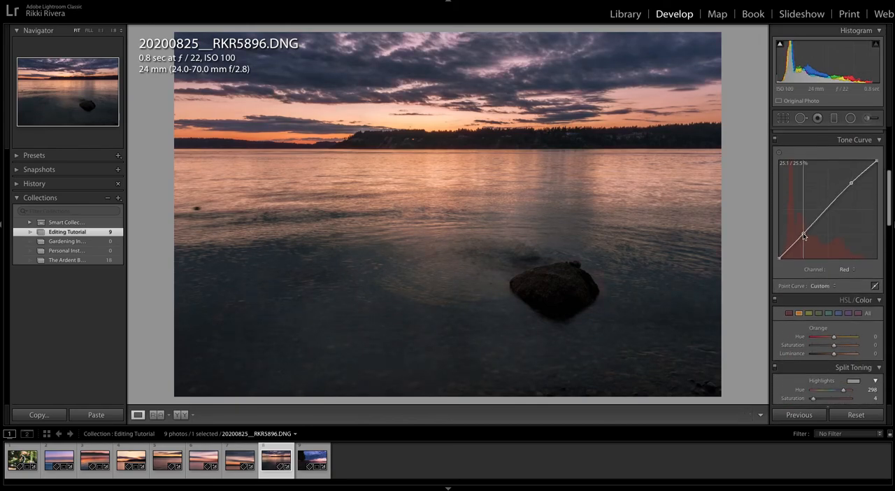
# - Add a highlight point and a shadow point to the Green channel tone curve and lift its black point slightly
pyautogui.click(849, 271)
pyautogui.click(846, 274)
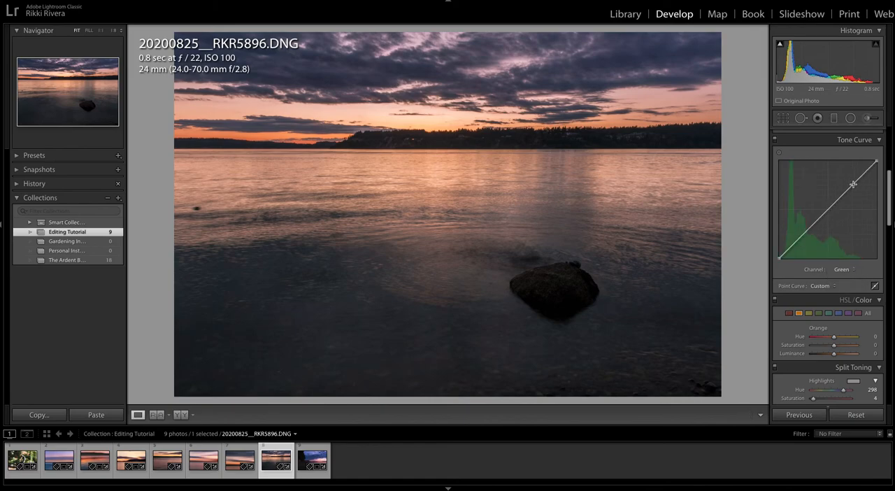
pyautogui.click(852, 183)
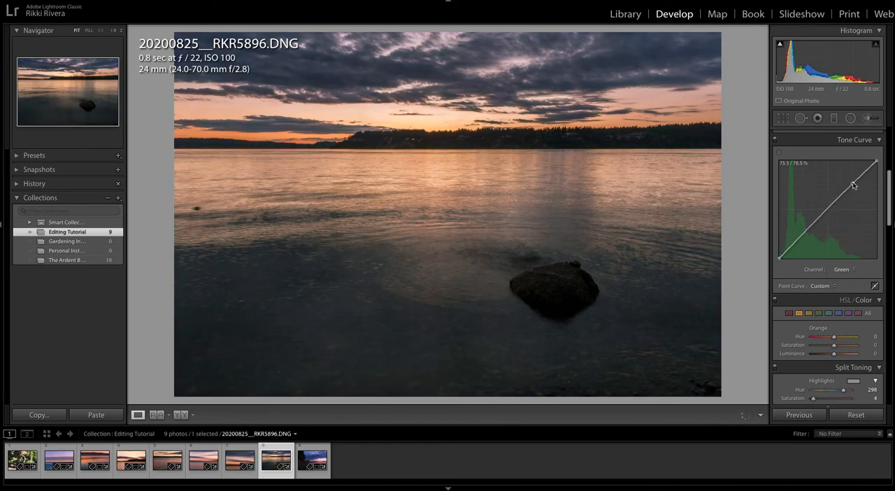
pyautogui.moveTo(802, 233); pyautogui.dragTo(779, 258)
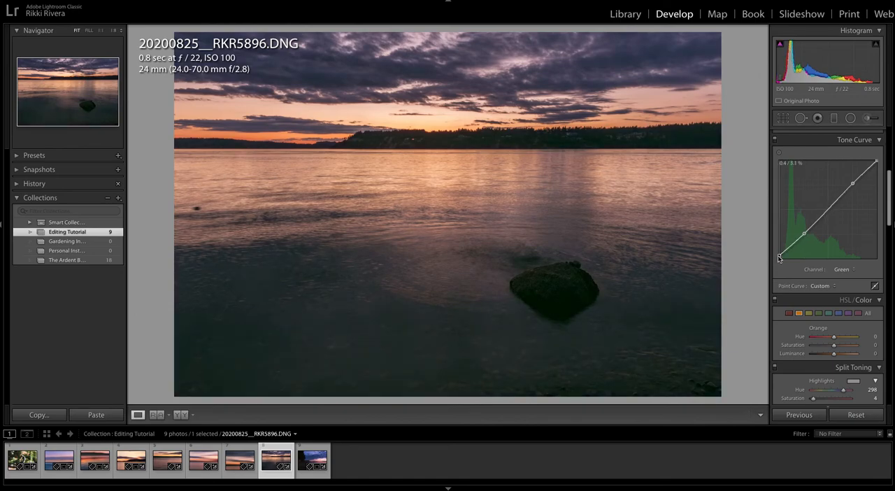
# - Shape the Blue channel tone curve with a highlight point, a shadow point lowered to about 22%, and an anchor in the midtones
pyautogui.click(843, 269)
pyautogui.click(841, 275)
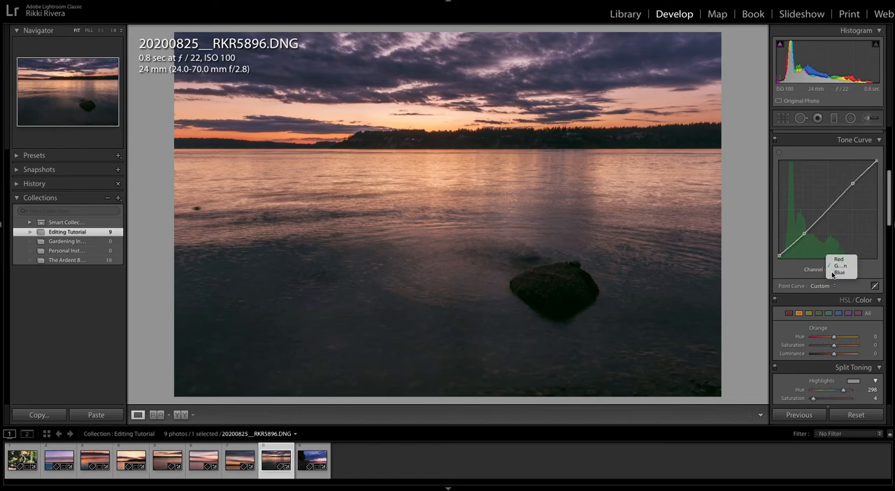
pyautogui.click(852, 183)
pyautogui.moveTo(802, 235); pyautogui.dragTo(803, 238)
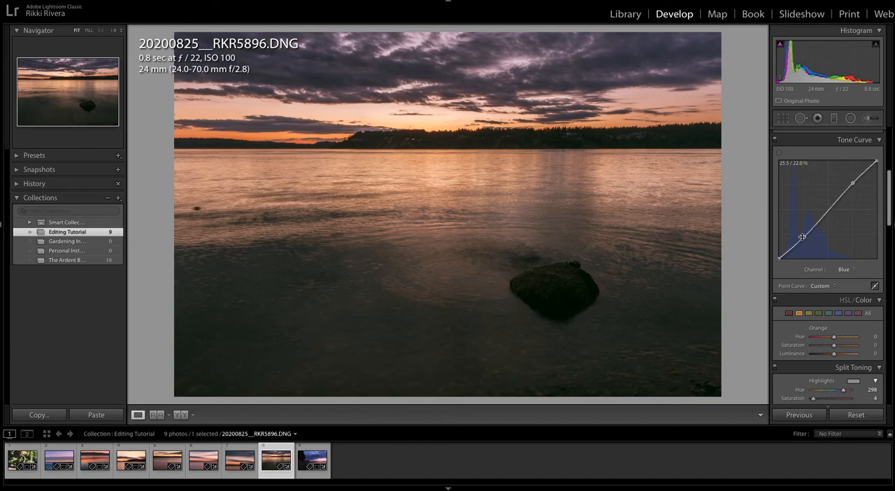
pyautogui.click(829, 211)
pyautogui.moveTo(830, 212); pyautogui.dragTo(831, 212)
# - Raise the highlight point of the Red channel tone curve a little further and compare the photo with the previous one
pyautogui.click(846, 269)
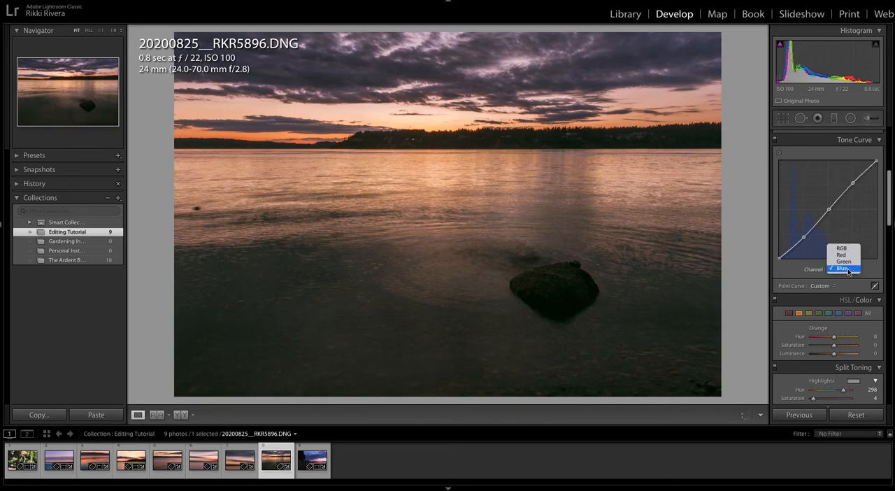
pyautogui.click(849, 258)
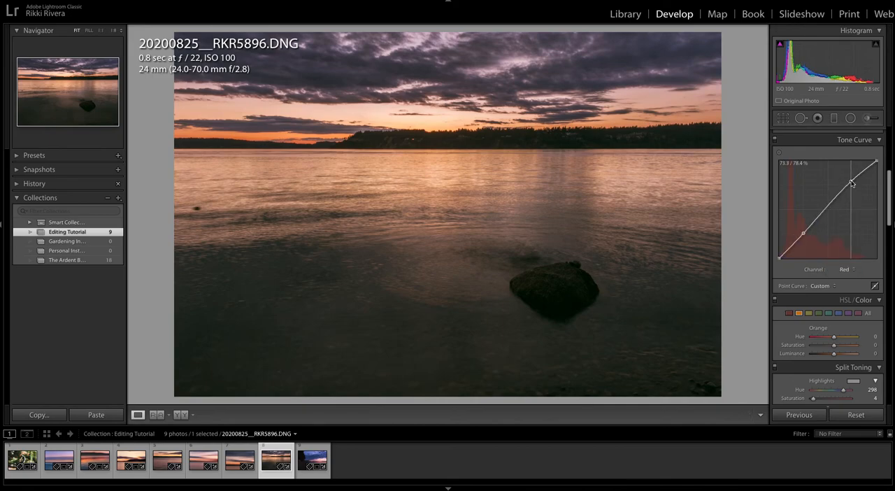
pyautogui.moveTo(852, 183); pyautogui.dragTo(853, 181)
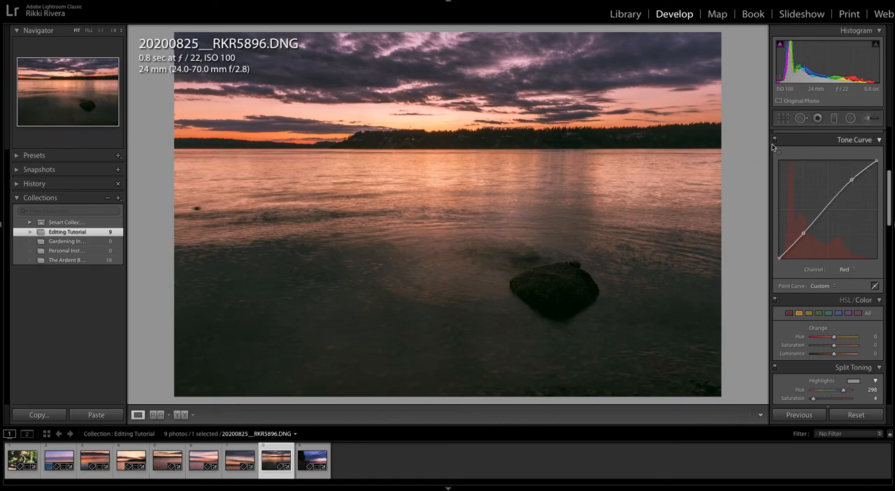
pyautogui.press('Left')
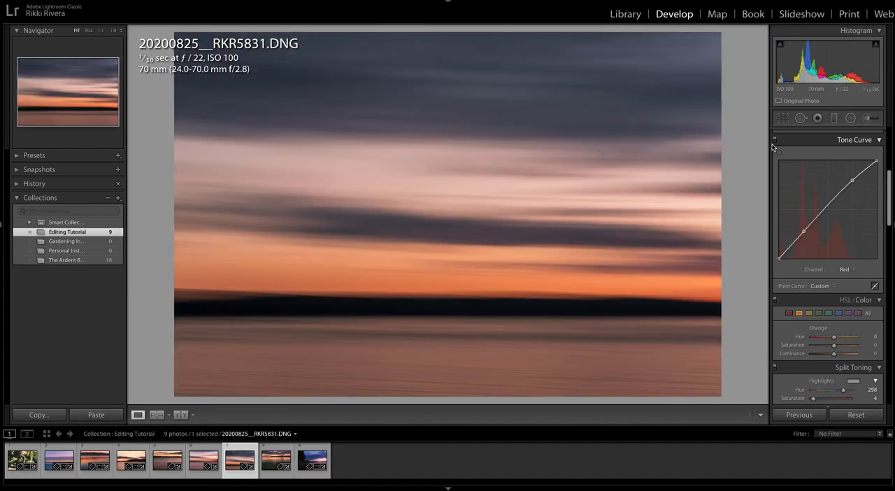
pyautogui.press('Right')
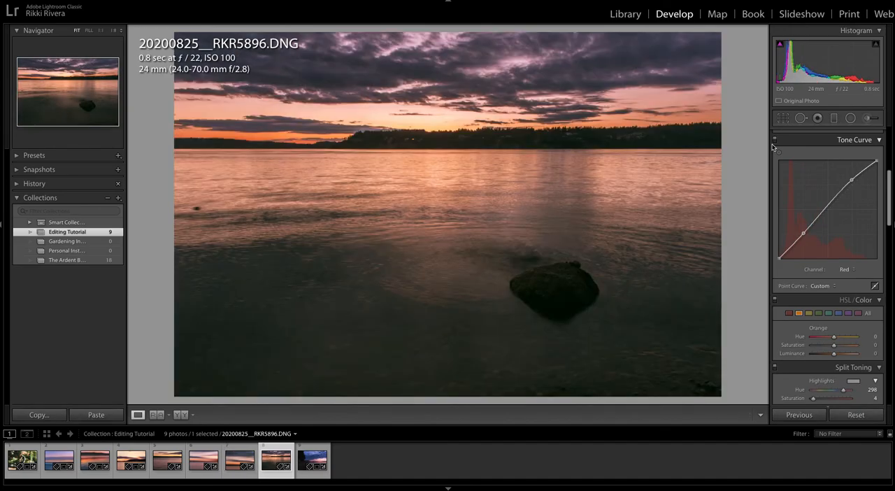
# - Delete the graduated filter placed over the sky
pyautogui.scroll(5, 823, 185)
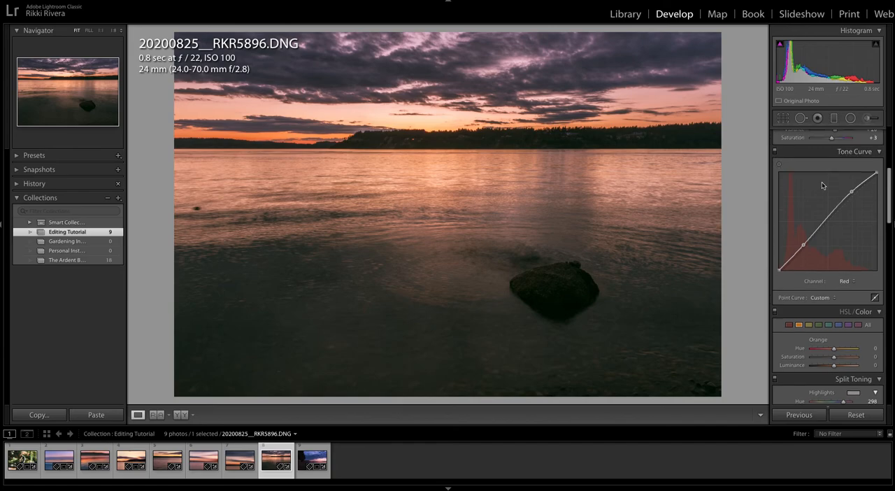
pyautogui.scroll(-1, 829, 175)
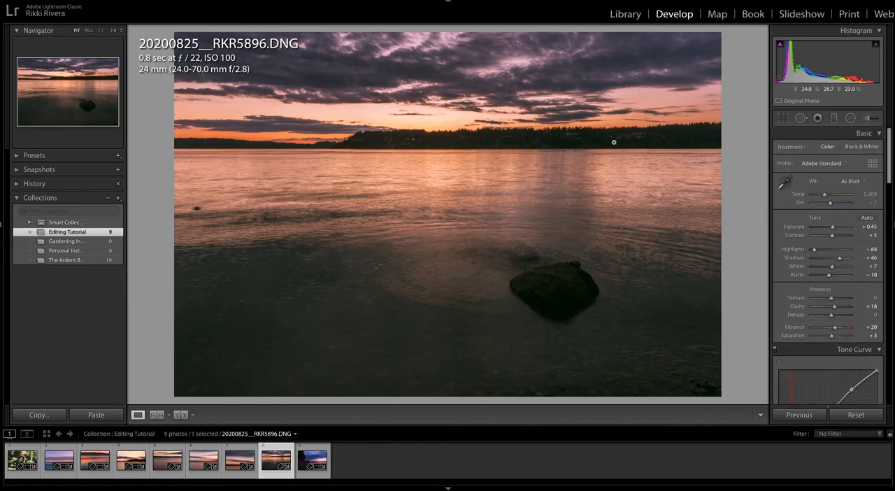
pyautogui.click(833, 117)
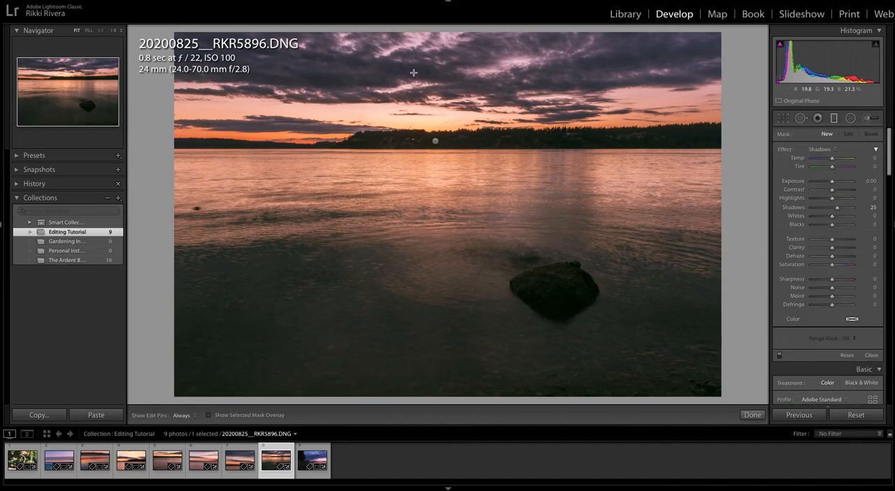
pyautogui.click(434, 141)
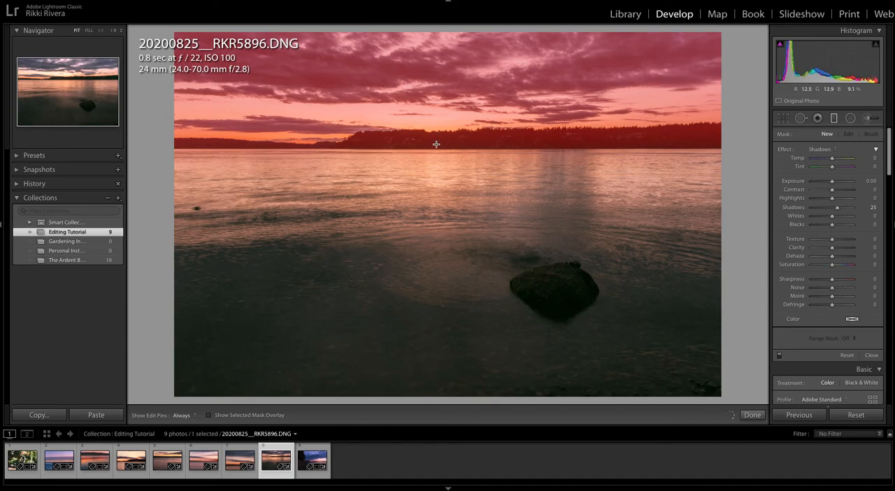
pyautogui.press('Delete')
# - Apply a single Adjustment Brush dab of size 77 over the sky at the horizon and check its mask overlay
pyautogui.click(113, 30)
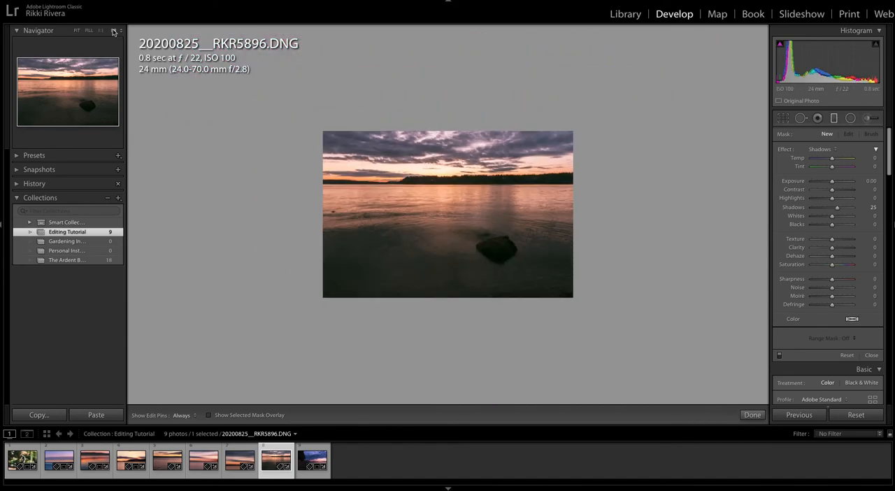
pyautogui.click(869, 118)
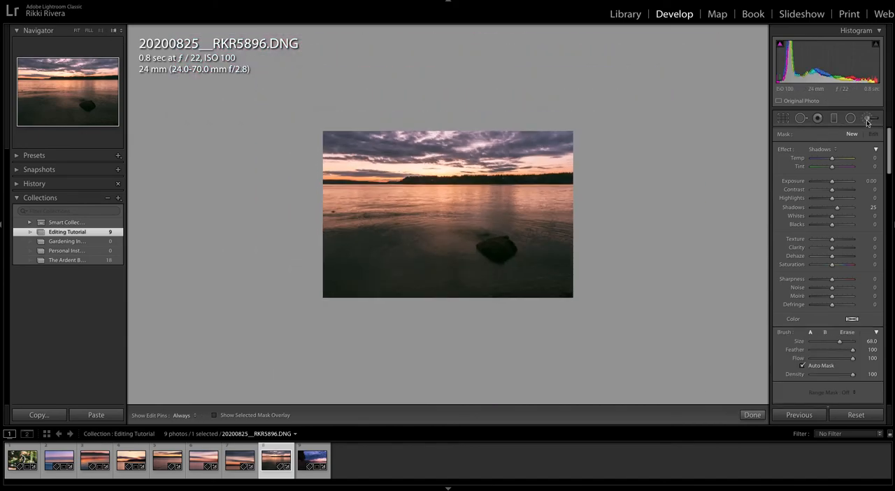
pyautogui.scroll(3, 451, 170)
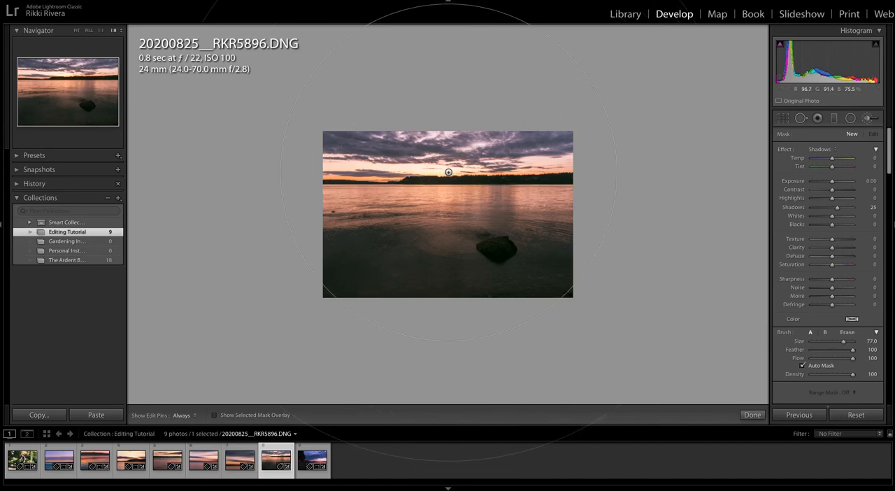
pyautogui.click(448, 173)
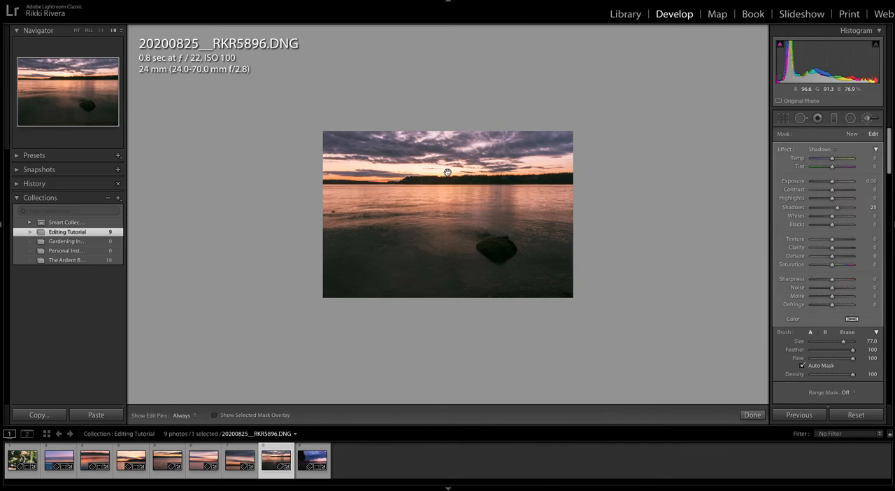
pyautogui.press('o')
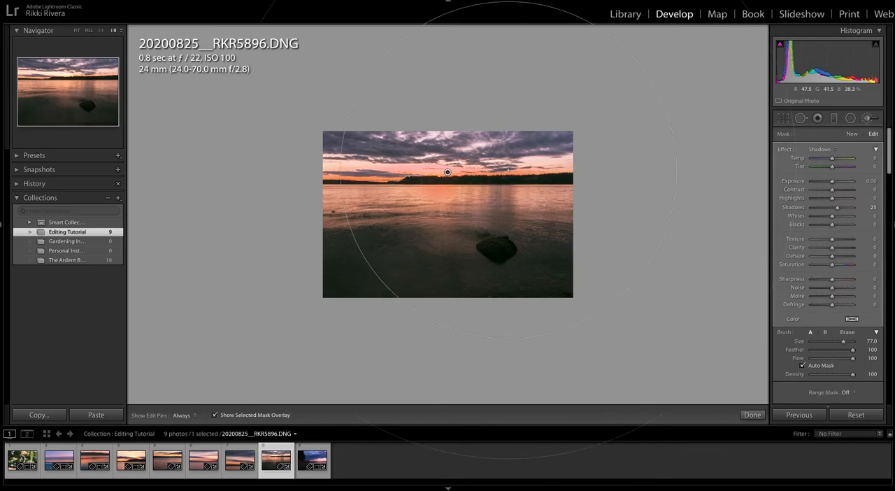
pyautogui.press('o')
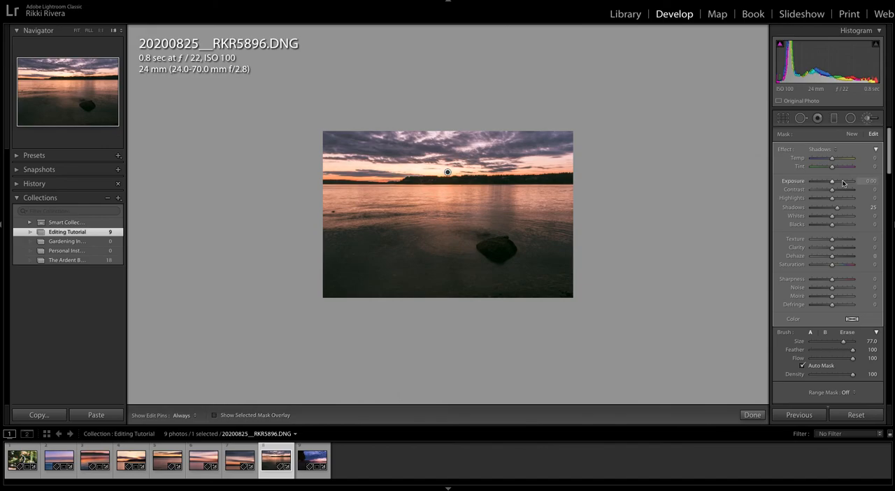
# - Set the brush adjustment's Highlights to −44, Shadows to 0, Exposure to −0.36, Tint to 23 and Saturation to 24
pyautogui.moveTo(826, 201); pyautogui.dragTo(823, 201)
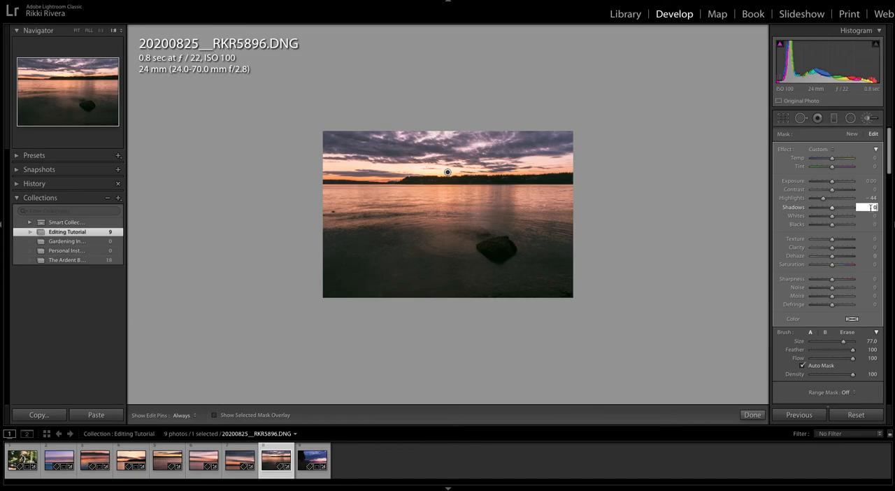
pyautogui.moveTo(831, 181); pyautogui.dragTo(830, 182)
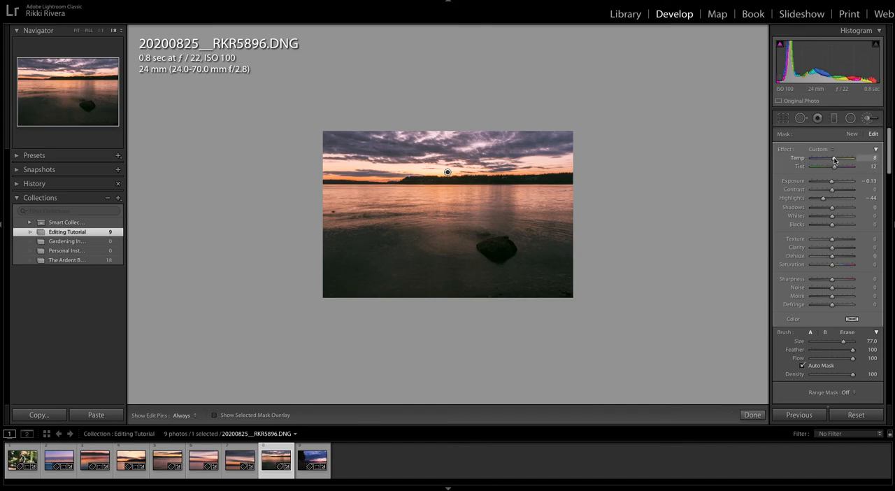
pyautogui.moveTo(832, 161); pyautogui.dragTo(832, 160)
pyautogui.click(837, 265)
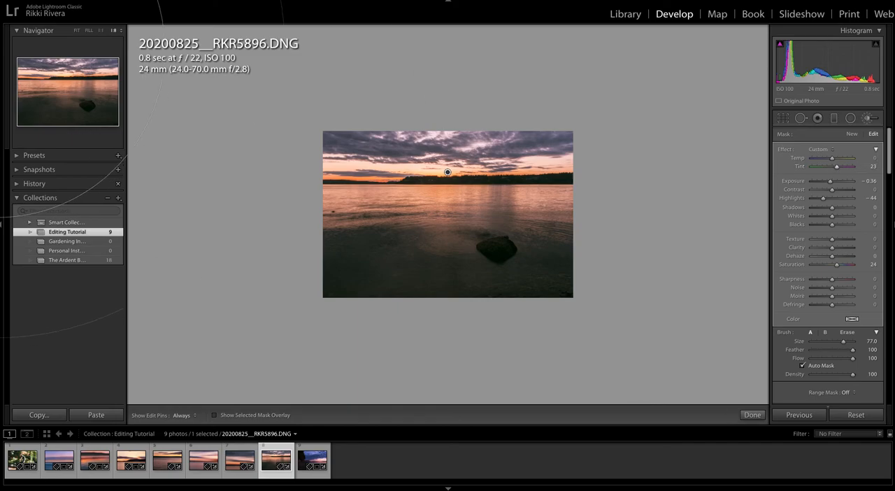
# - Refine the brush adjustment to Moiré 2, Defringe 2, Saturation 23 and Tint 84 with the whole photo fitted in view
pyautogui.click(77, 31)
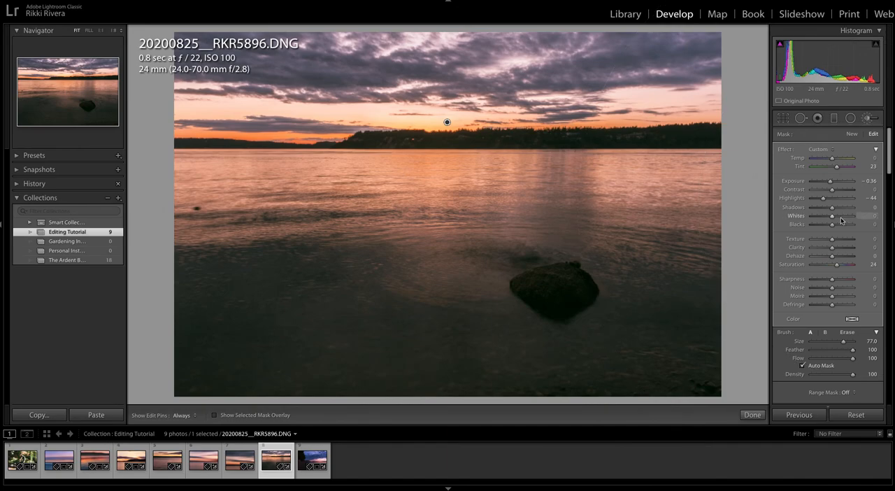
pyautogui.scroll(-1, 839, 221)
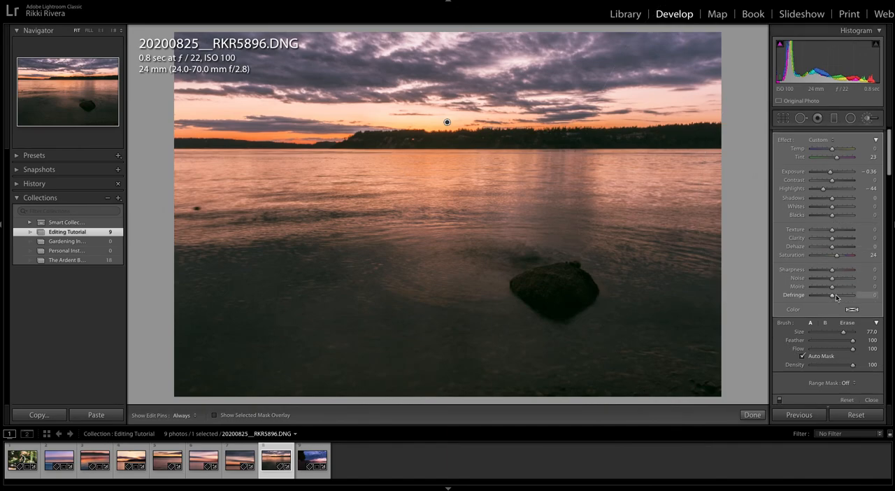
pyautogui.moveTo(832, 297); pyautogui.dragTo(831, 301)
pyautogui.moveTo(832, 286)
pyautogui.mouseDown()
pyautogui.moveTo(848, 287)
pyautogui.moveTo(814, 290)
pyautogui.moveTo(831, 288)
pyautogui.mouseUp()
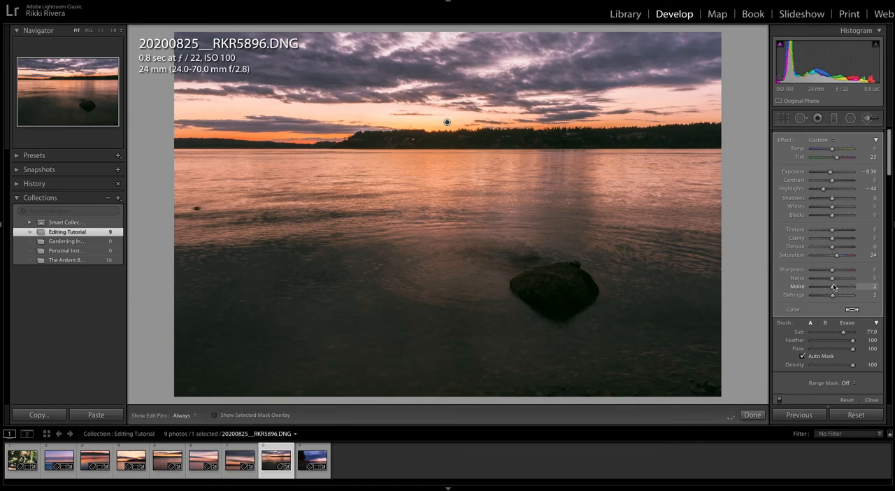
pyautogui.moveTo(837, 254)
pyautogui.mouseDown()
pyautogui.moveTo(848, 254)
pyautogui.moveTo(828, 255)
pyautogui.moveTo(843, 256)
pyautogui.mouseUp()
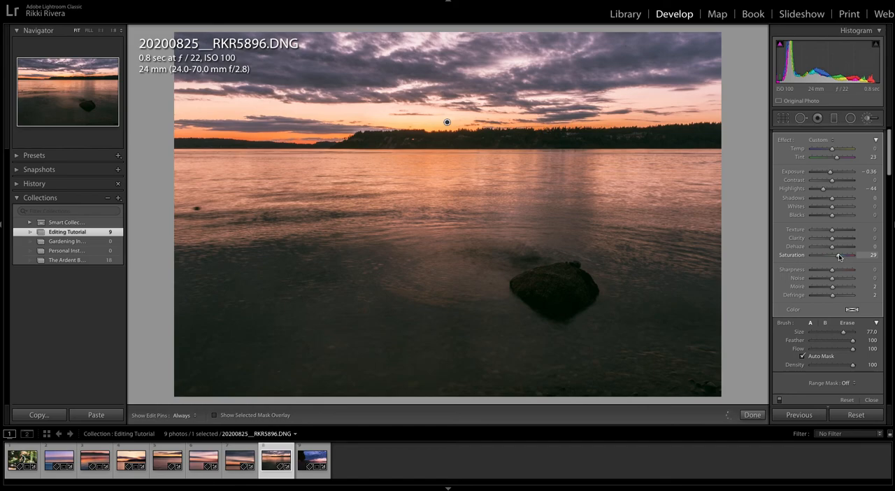
pyautogui.moveTo(839, 257); pyautogui.dragTo(836, 256)
pyautogui.moveTo(836, 158); pyautogui.dragTo(838, 159)
pyautogui.moveTo(841, 158); pyautogui.dragTo(849, 158)
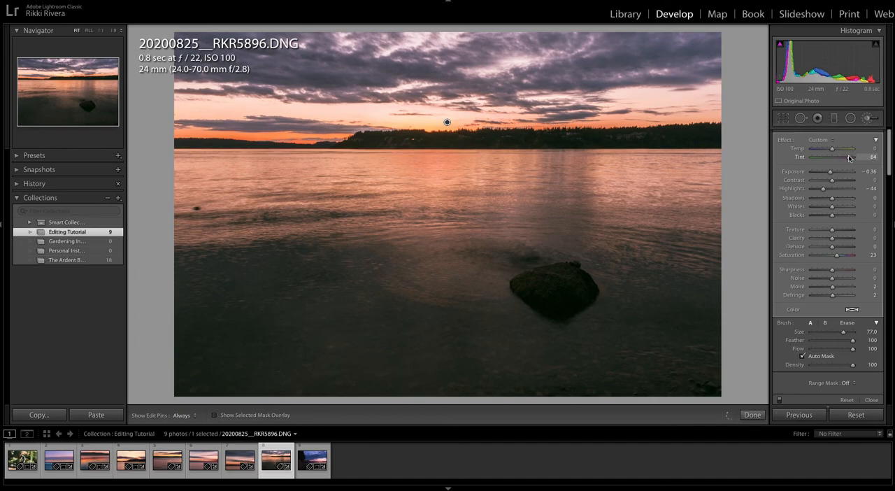
# - Finish the brush edit and set the photo's Dehaze to +11
pyautogui.click(752, 415)
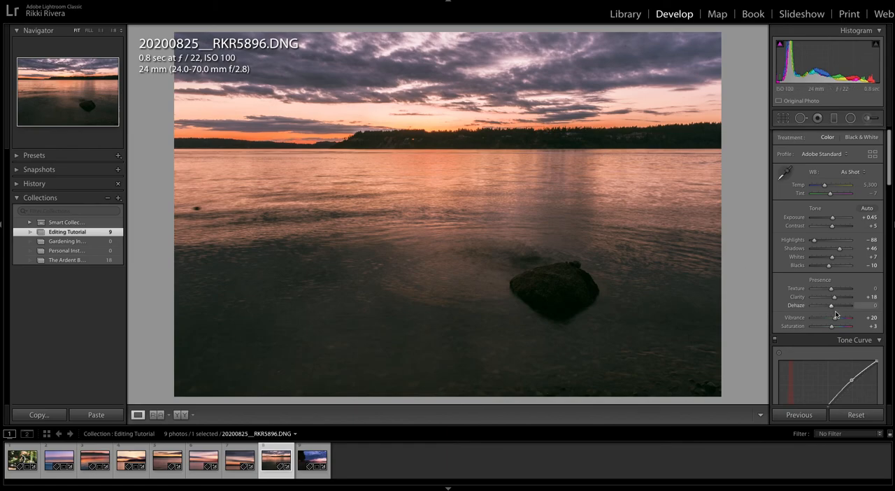
pyautogui.moveTo(832, 306); pyautogui.dragTo(832, 308)
pyautogui.moveTo(832, 308); pyautogui.dragTo(833, 307)
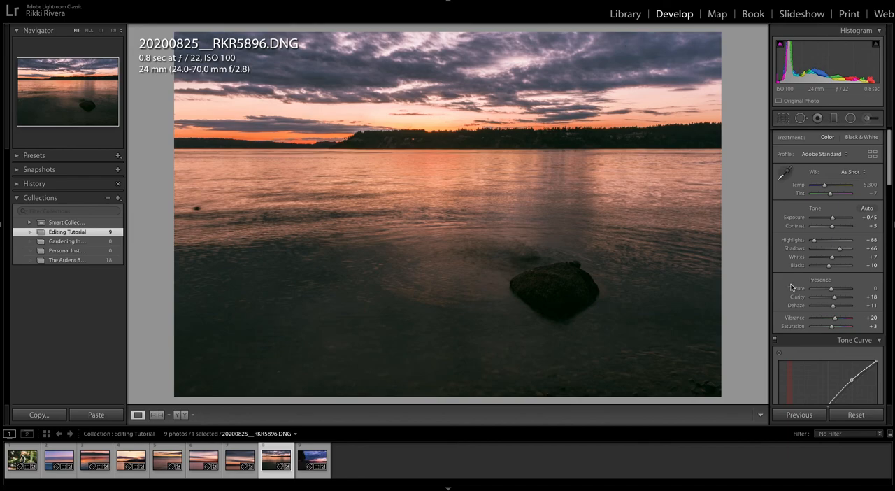
# - Compare the next photo, 20200825__RKR5911.DNG, with its unedited version, review its develop settings, and return to the Library grid
pyautogui.press('Right')
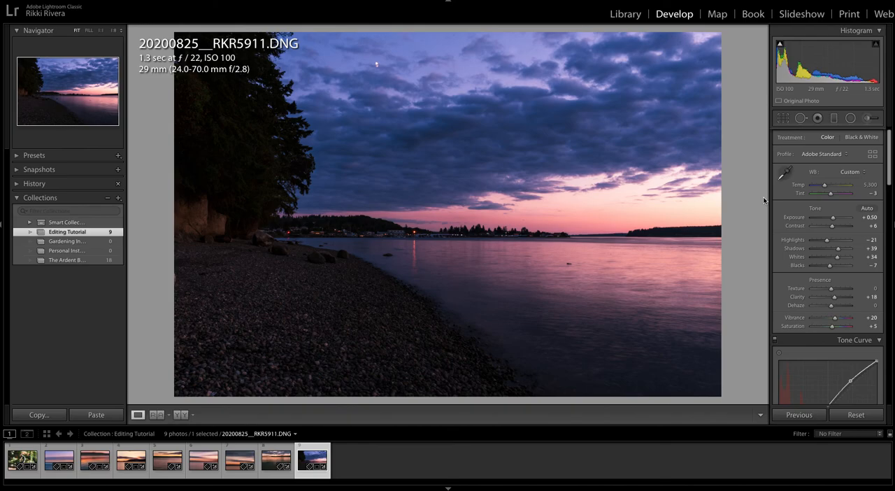
pyautogui.press('\\')
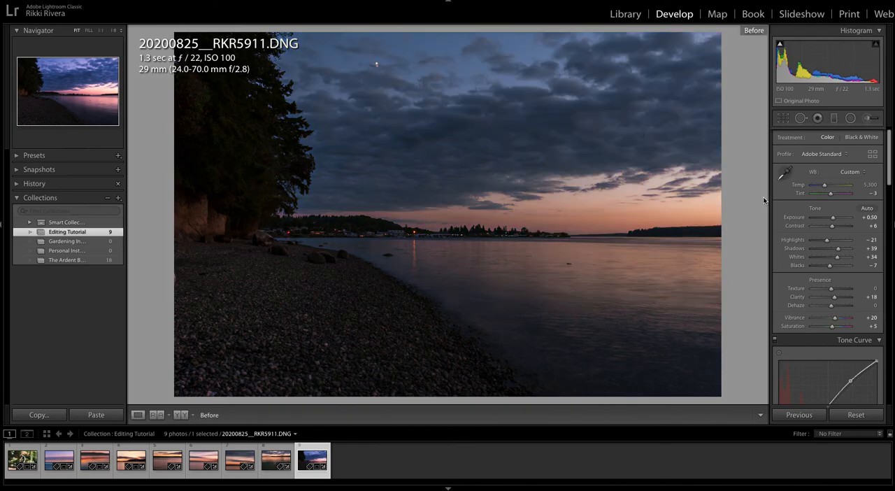
pyautogui.press('\\')
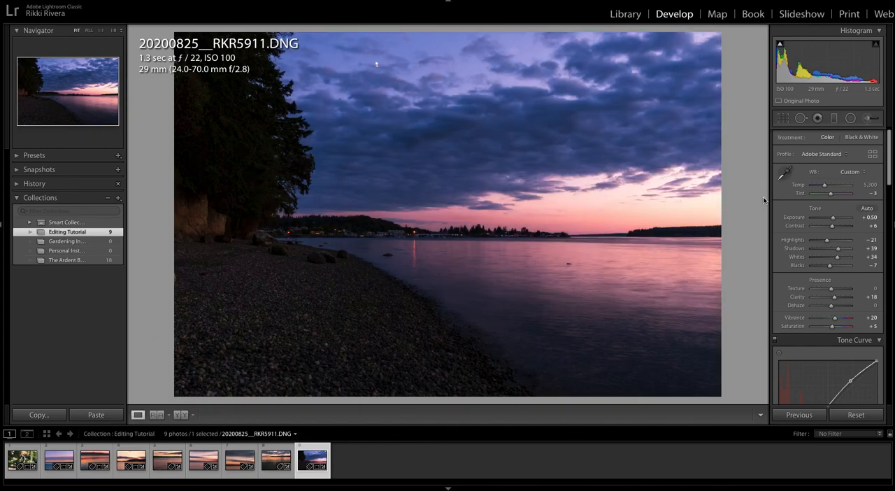
pyautogui.scroll(-3, 825, 210)
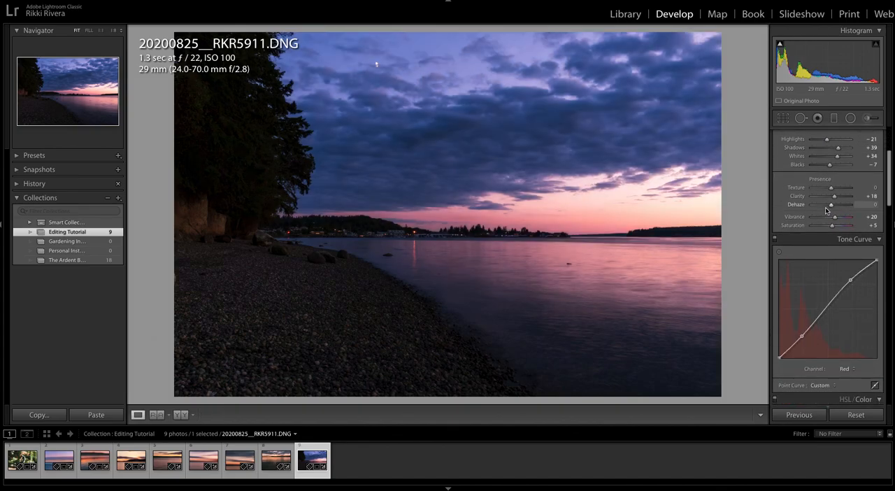
pyautogui.scroll(-1, 826, 211)
pyautogui.scroll(-2, 849, 279)
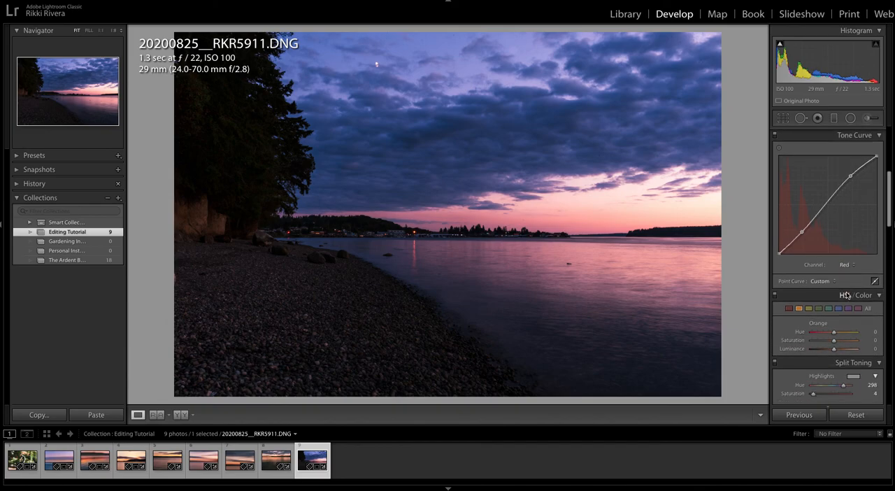
pyautogui.scroll(-8, 846, 295)
pyautogui.scroll(-2, 846, 293)
pyautogui.scroll(7, 845, 280)
pyautogui.scroll(6, 842, 259)
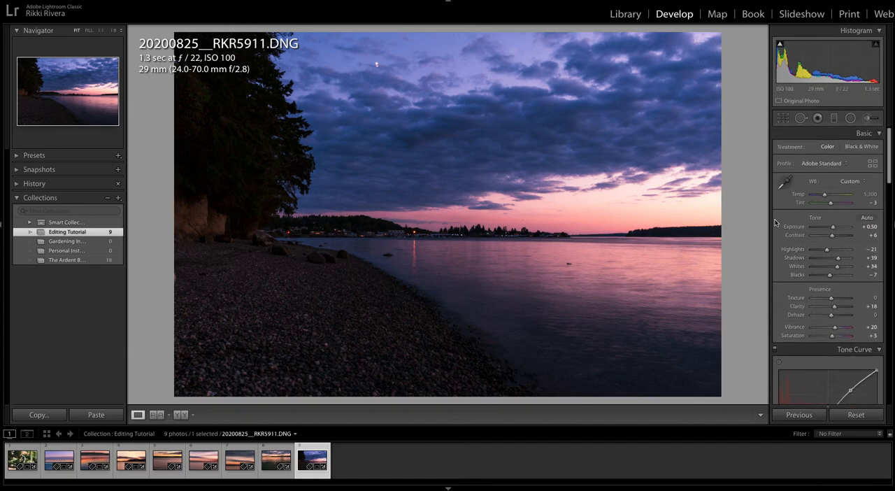
pyautogui.press('g')
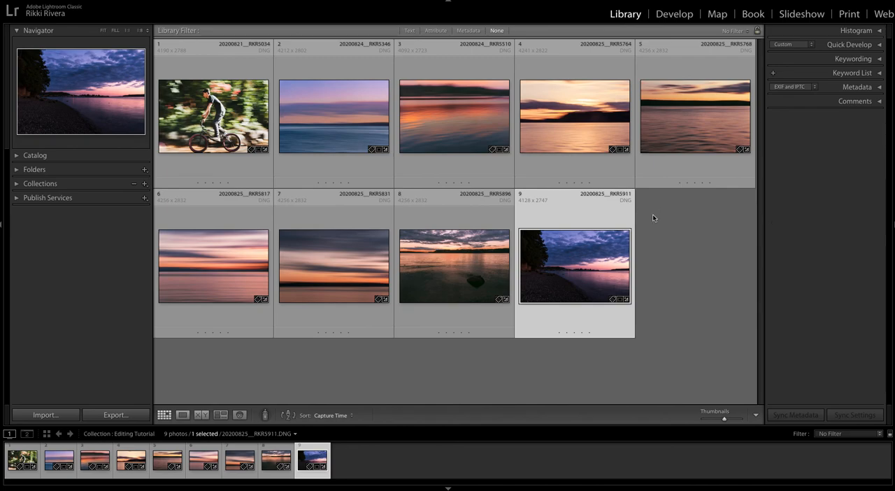